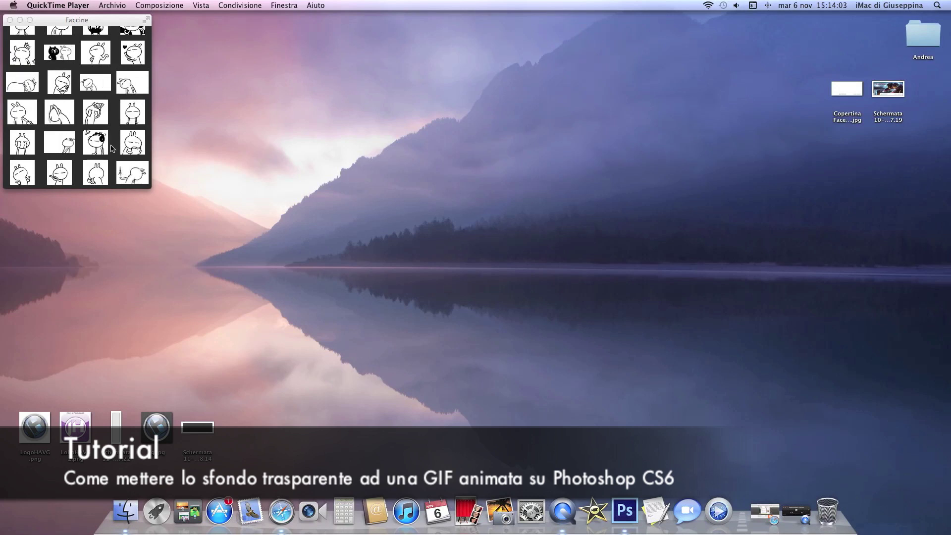
- Drag an animated emoticon GIF from the Safari Faccine gallery into Photoshop
left_click(91, 146)
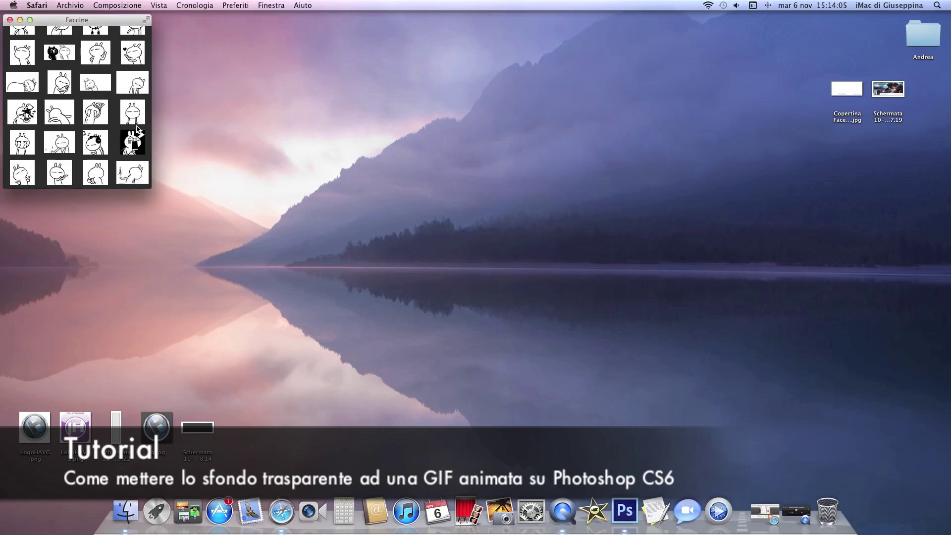
left_click_drag(91, 145, 119, 138)
scroll(110, 138, "down", 3)
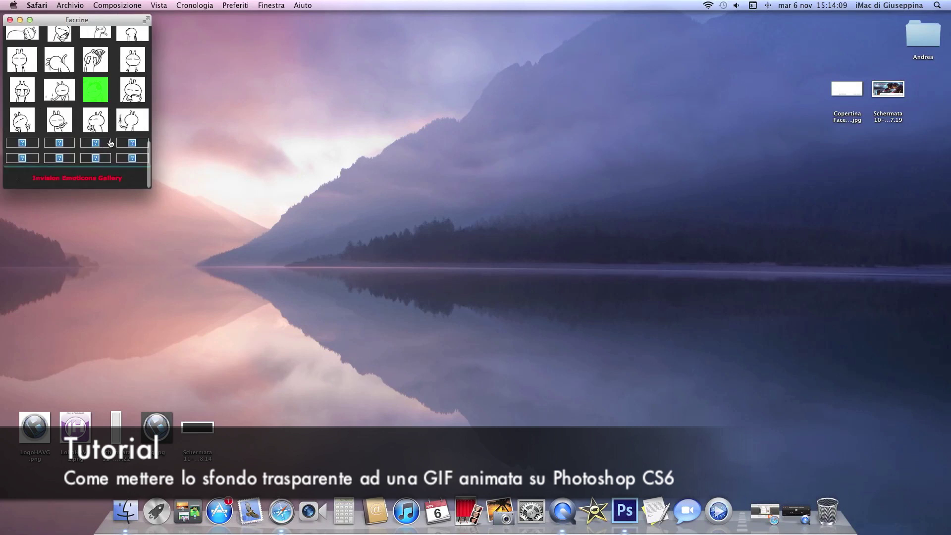
mouse_move(98, 127)
left_mouse_down()
mouse_move(384, 174)
mouse_move(614, 502)
left_mouse_up()
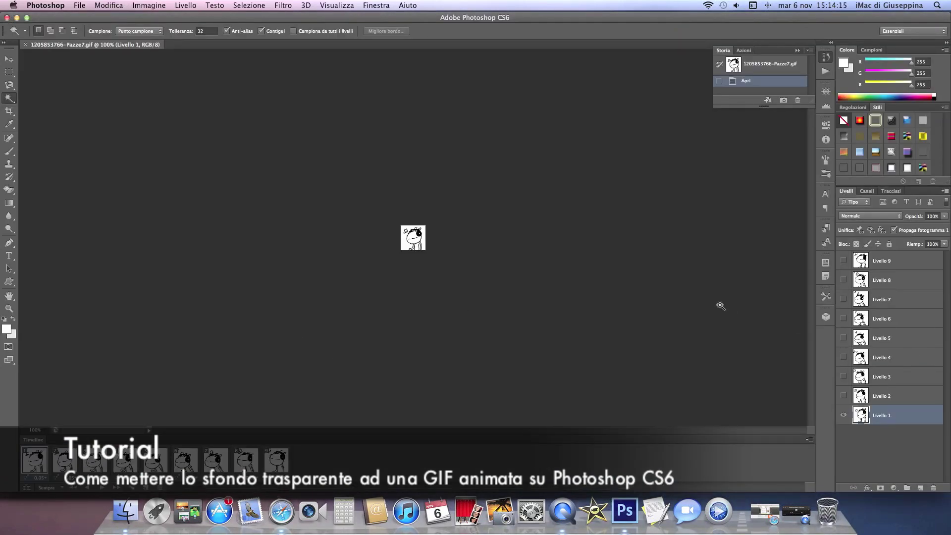
- Zoom in, hide the Timeline, and cut the white background from Livello 1
scroll(641, 308, "up", 5)
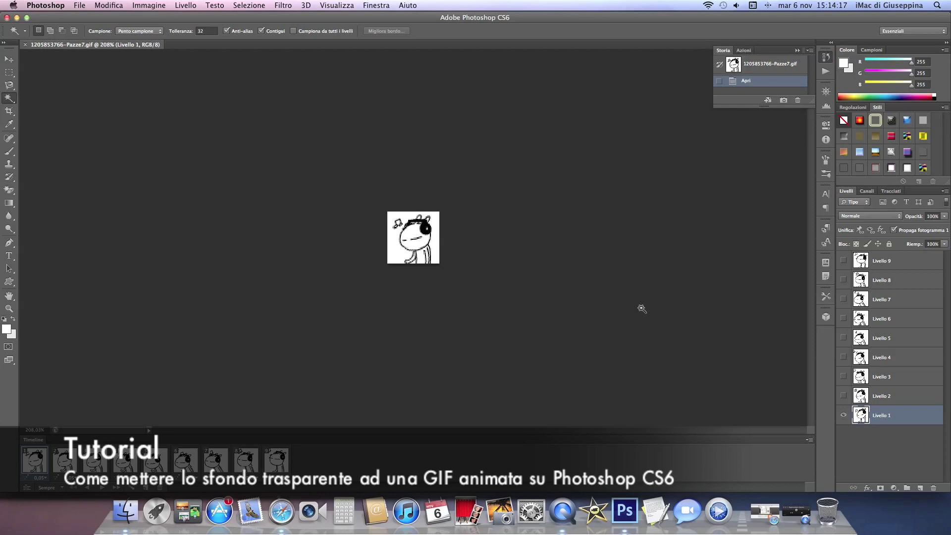
scroll(642, 308, "up", 2)
scroll(641, 308, "down", 5)
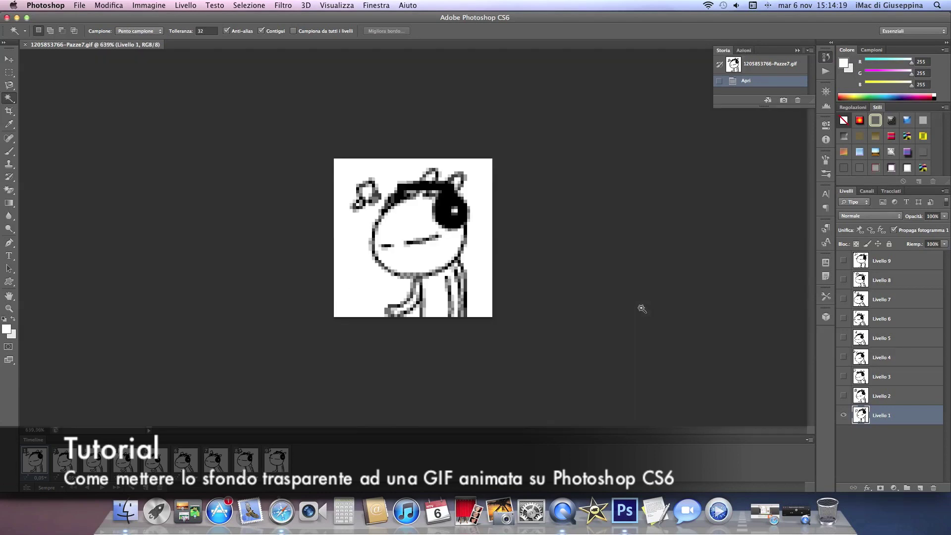
scroll(642, 309, "down", 2)
scroll(642, 308, "up", 2)
scroll(641, 309, "up", 2)
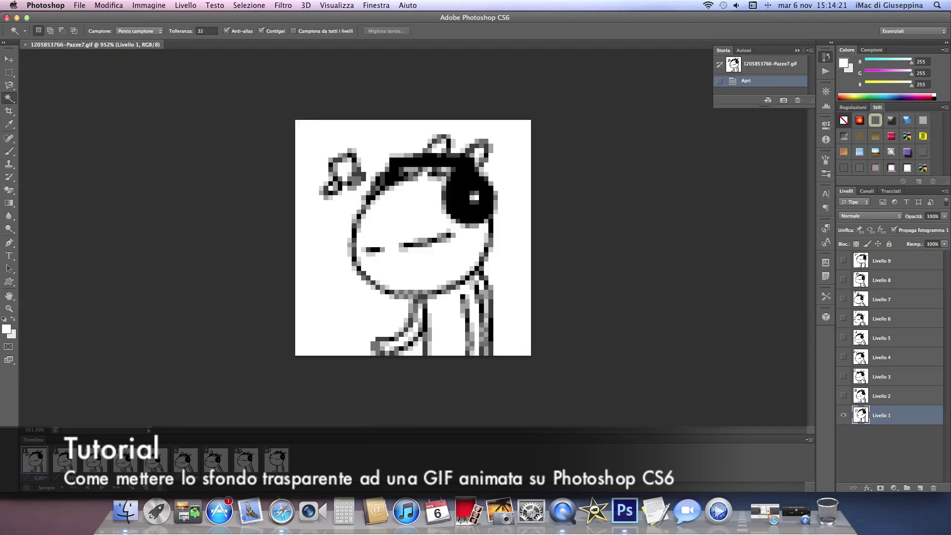
left_click(376, 5)
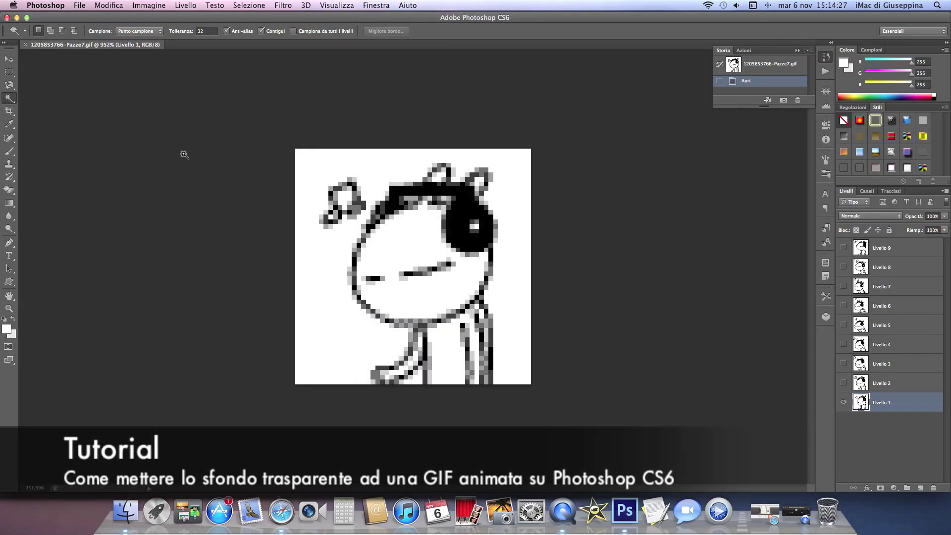
left_click(307, 175)
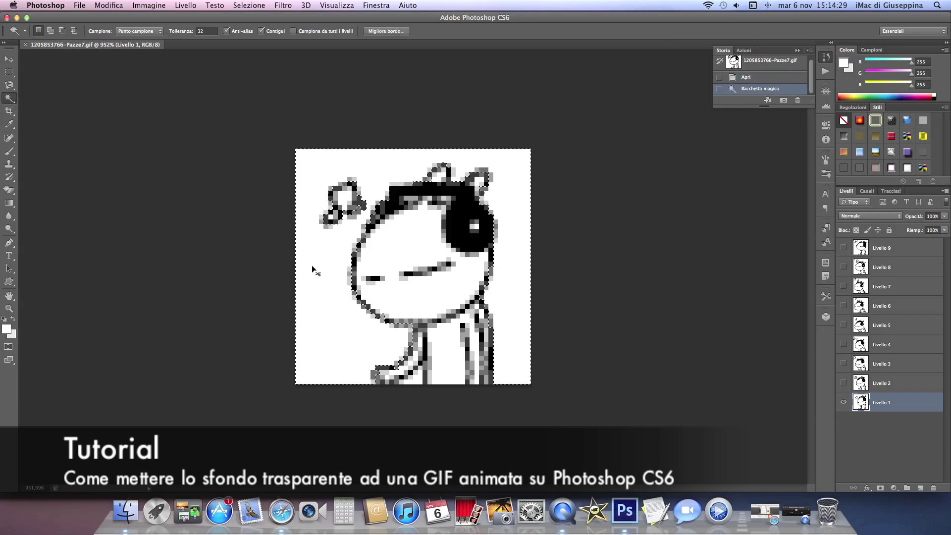
key("super+x")
- Cut the white background and top-left shape's white interior from Livello 2
left_click(844, 402)
left_click(843, 383)
left_click(502, 231)
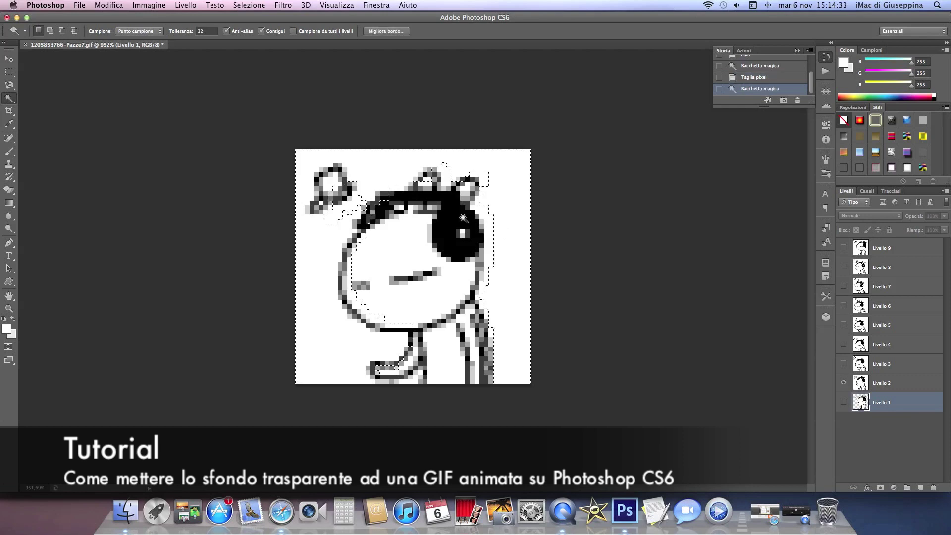
left_click(885, 382)
key("ctrl+d")
left_click(328, 321)
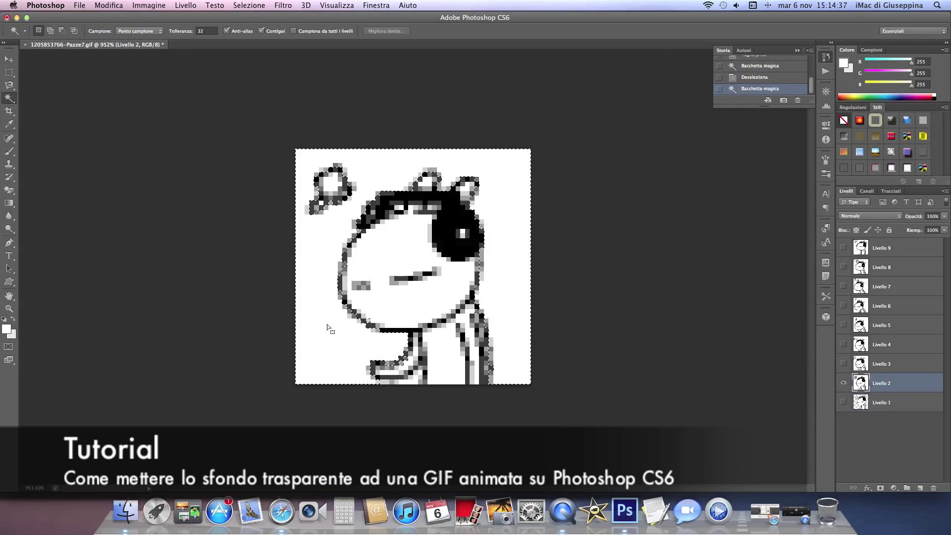
key("ctrl+x")
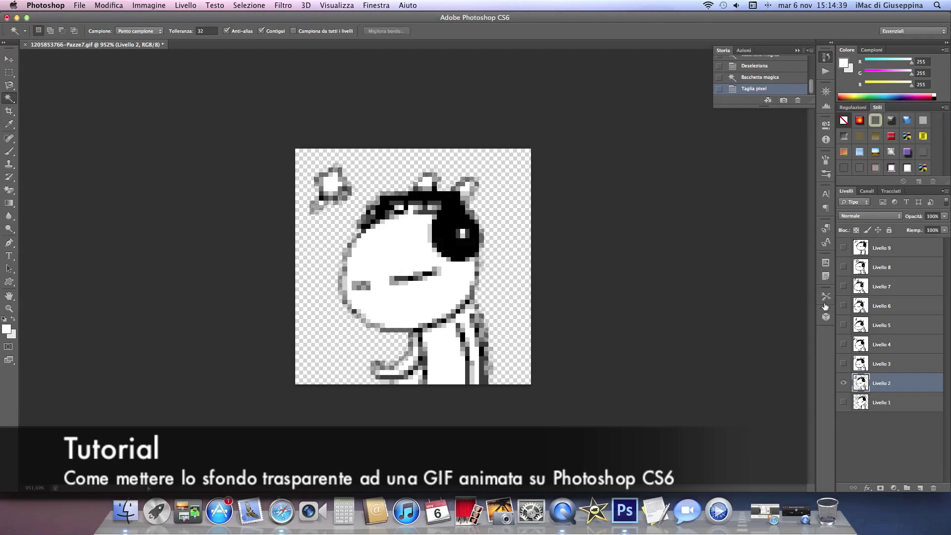
left_click(338, 186)
key("ctrl+x")
left_click(321, 203)
key("ctrl+x")
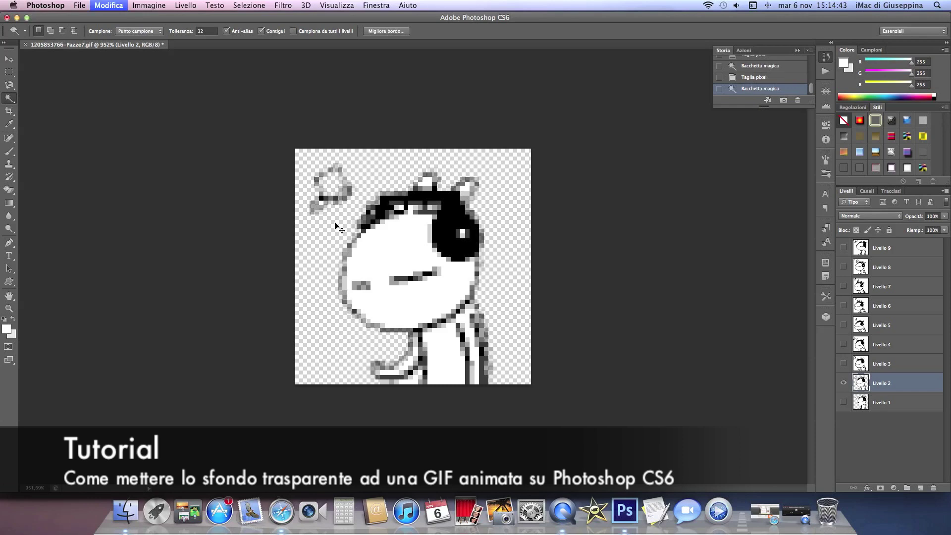
- Cut the leftover white and grey fringe from Livello 1's top-left shape
left_click(891, 405)
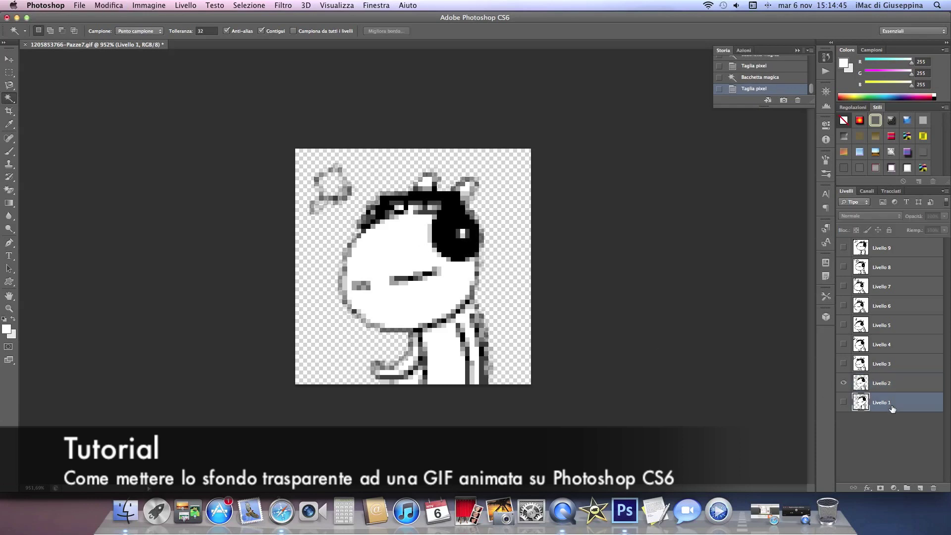
left_click(843, 402)
left_click(844, 383)
left_click(352, 199)
key("ctrl+x")
left_click(332, 218)
key("ctrl+x")
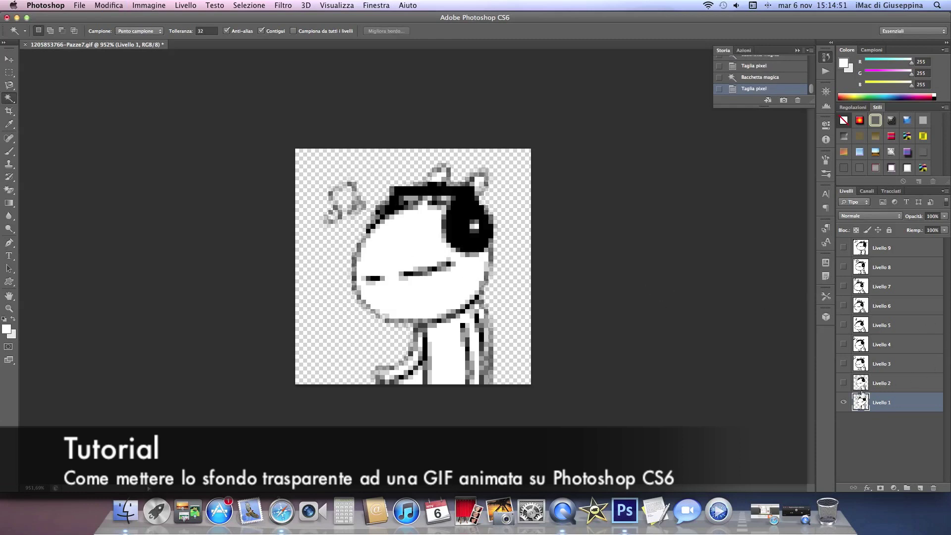
left_click(843, 402)
left_click(843, 364)
left_click(887, 363)
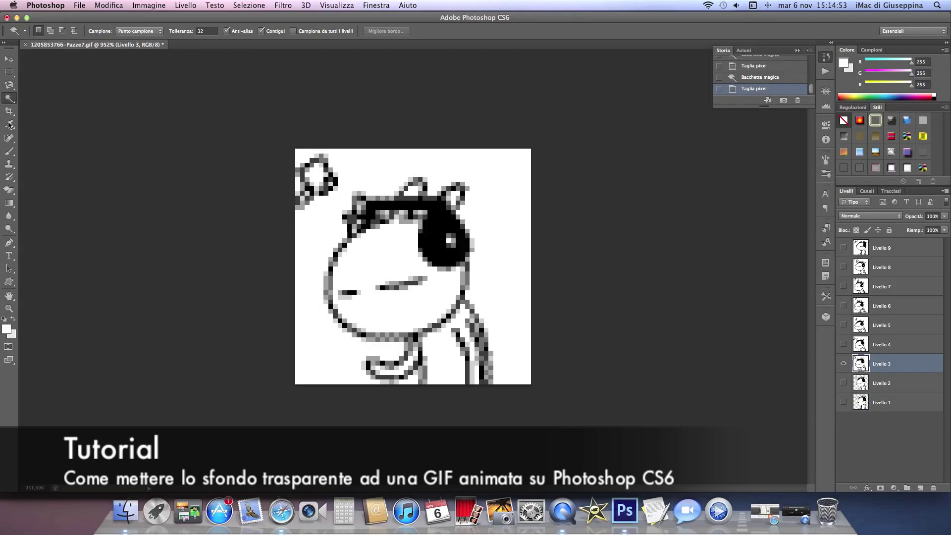
- With the Magic Eraser, erase Livello 3's white background and top-left shape's white
left_click(9, 190)
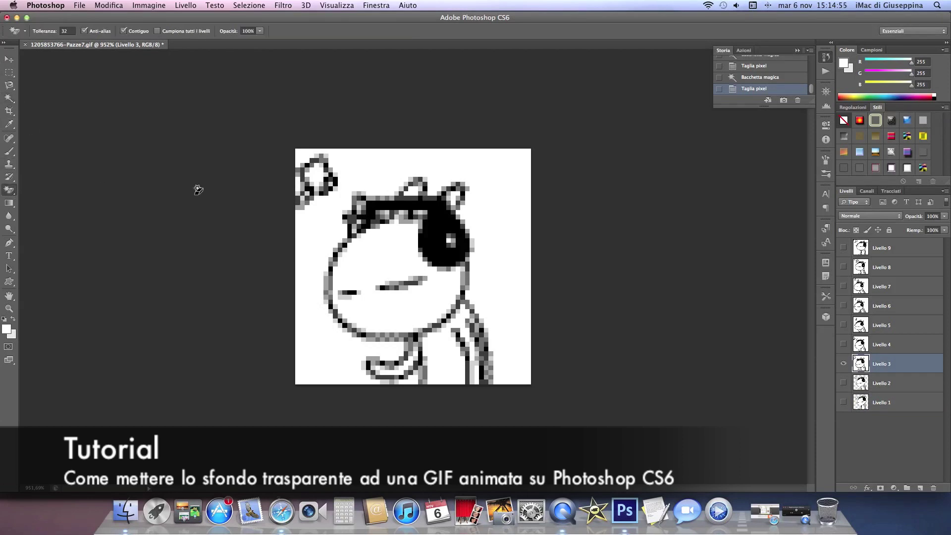
left_click(308, 217)
left_click(309, 178)
left_click(299, 181)
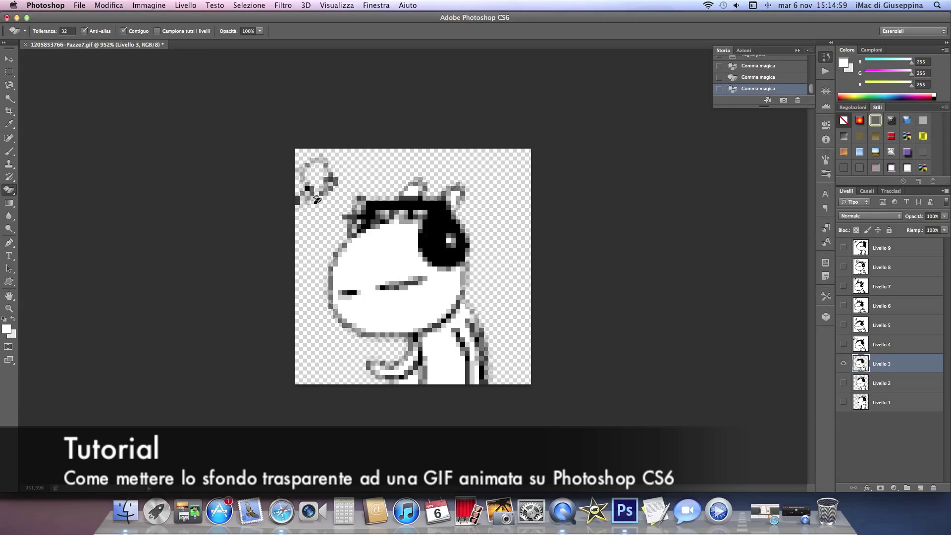
- Erase Livello 4's white background and top-left white patch
left_click(843, 344)
left_click(843, 364)
left_click(533, 221)
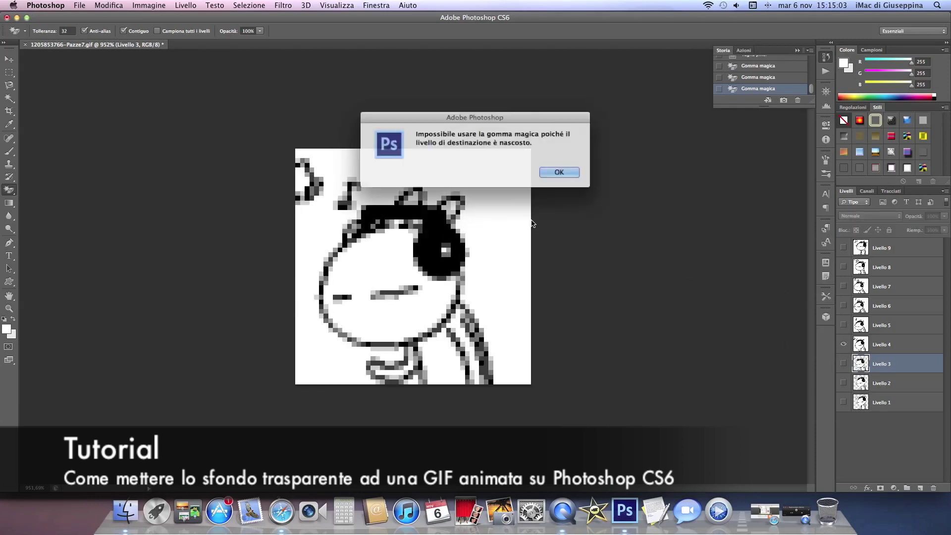
left_click(557, 171)
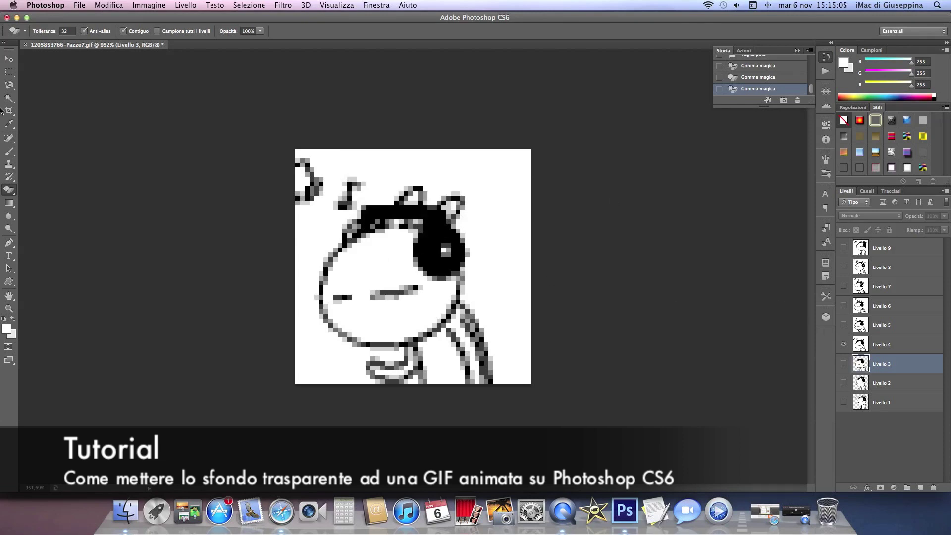
left_click(474, 218)
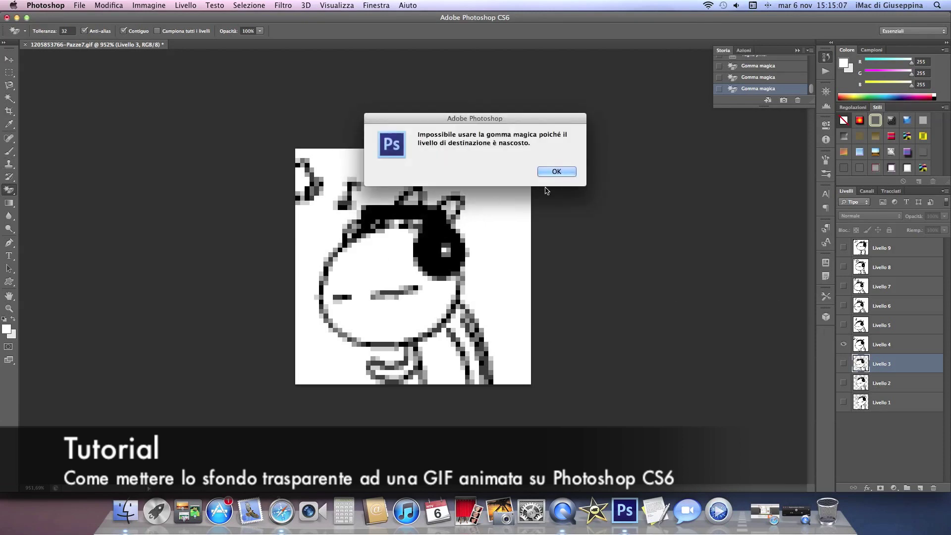
left_click(563, 173)
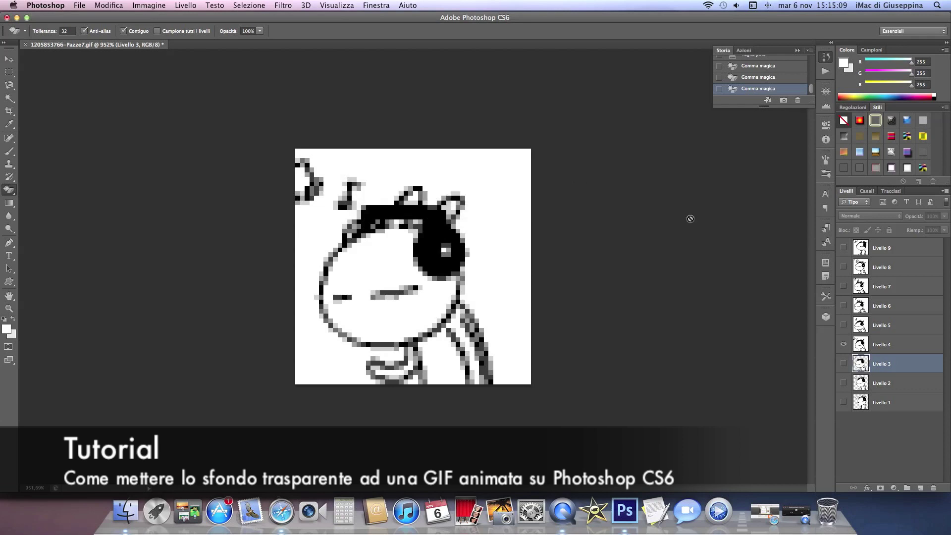
left_click(900, 343)
left_click(493, 231)
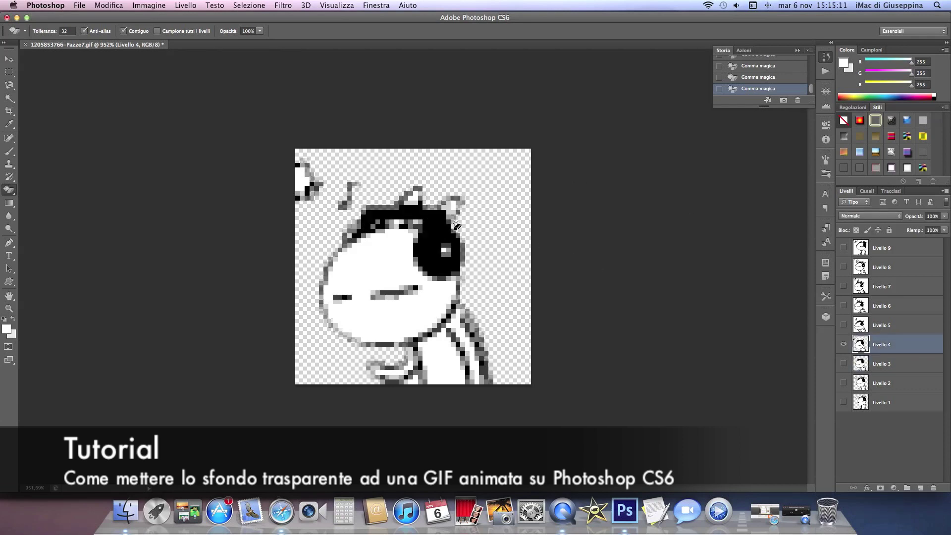
left_click(304, 176)
- Erase the white backgrounds of Livello 5 and Livello 6, undoing two stray erases
left_click(842, 343)
left_click(843, 325)
left_click(892, 325)
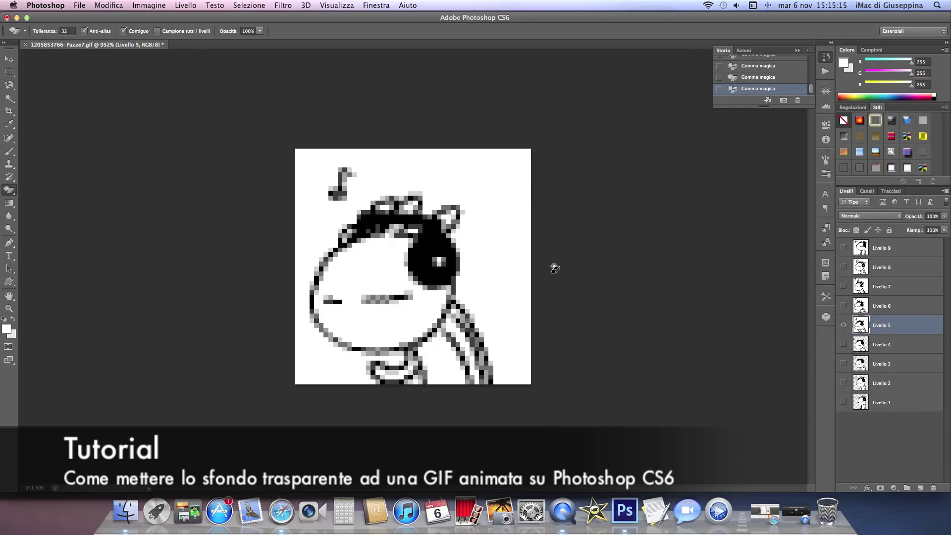
left_click(512, 257)
left_click(843, 325)
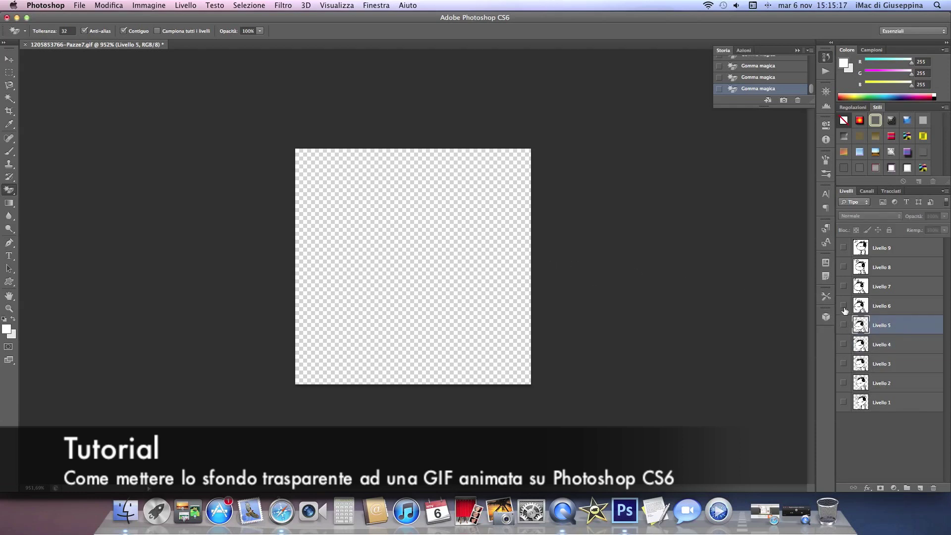
left_click(843, 305)
left_click(911, 306)
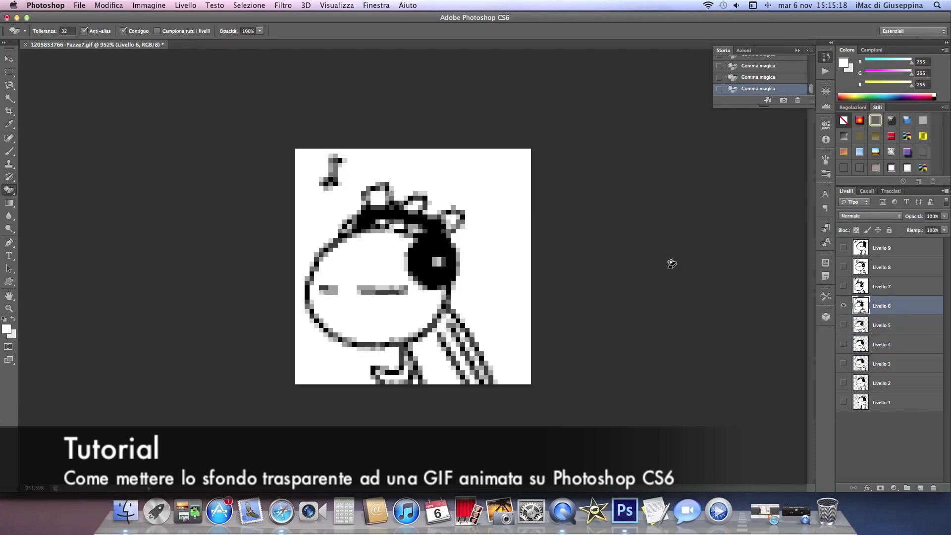
left_click(503, 241)
left_click(380, 192)
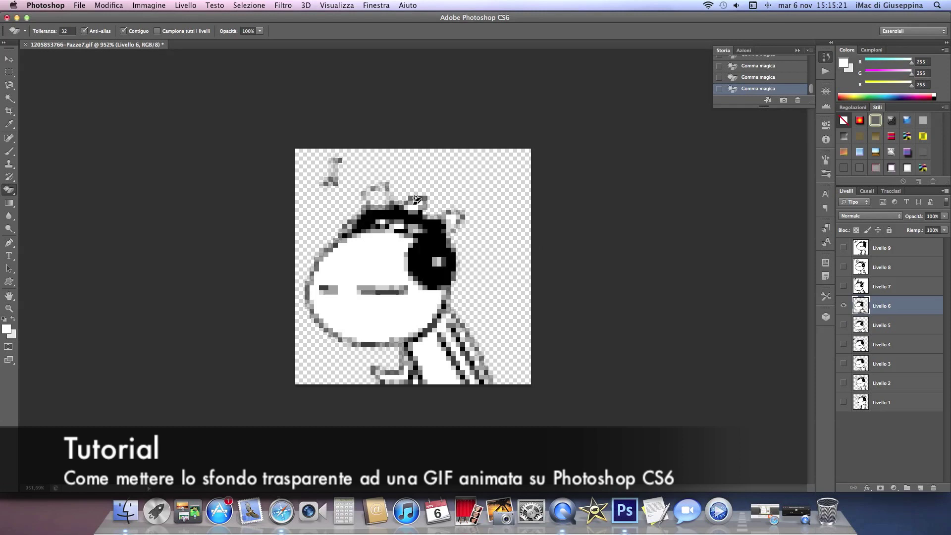
left_click(417, 200)
left_click(109, 5)
left_click(141, 36)
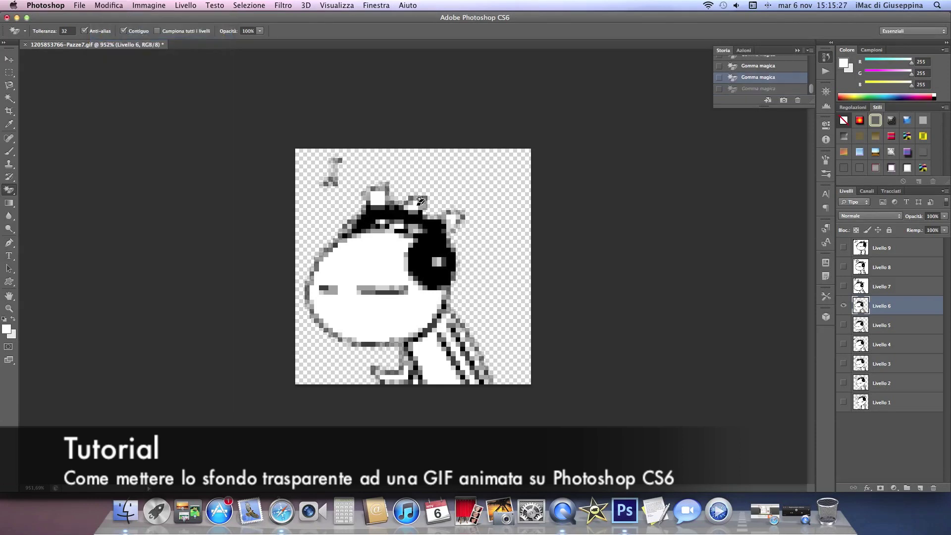
- Erase the white background of Livello 7
scroll(420, 200, "down", 5)
scroll(420, 201, "down", 5)
scroll(420, 201, "up", 5)
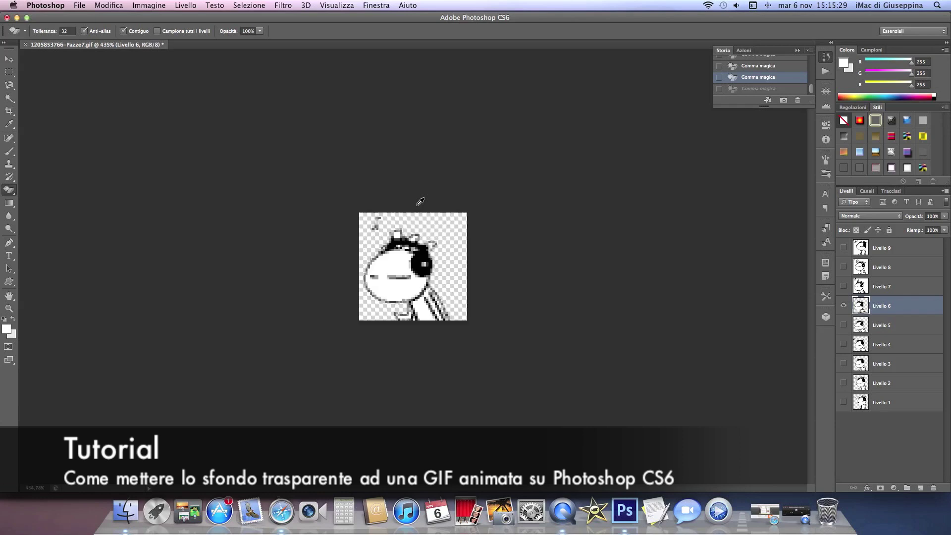
scroll(420, 201, "up", 3)
scroll(420, 201, "down", 3)
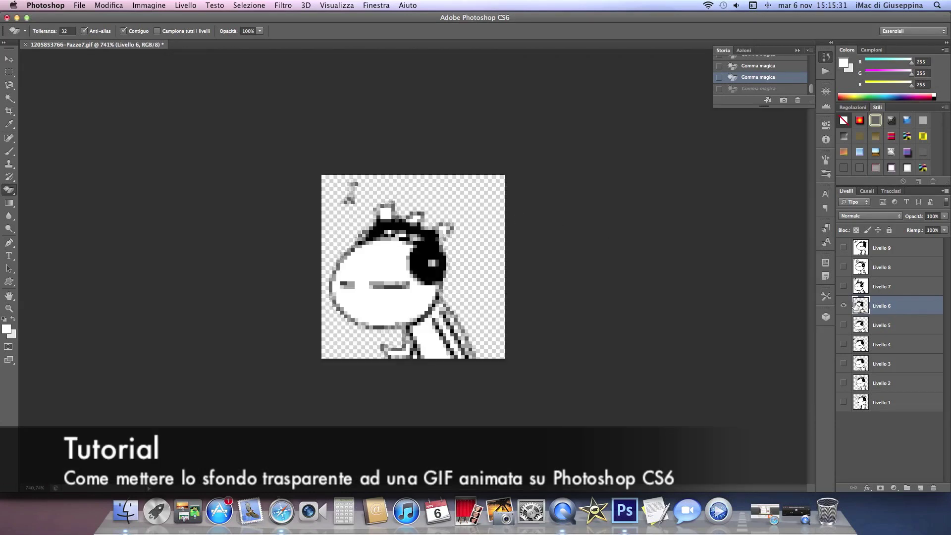
left_click(843, 306)
left_click(843, 286)
left_click(892, 286)
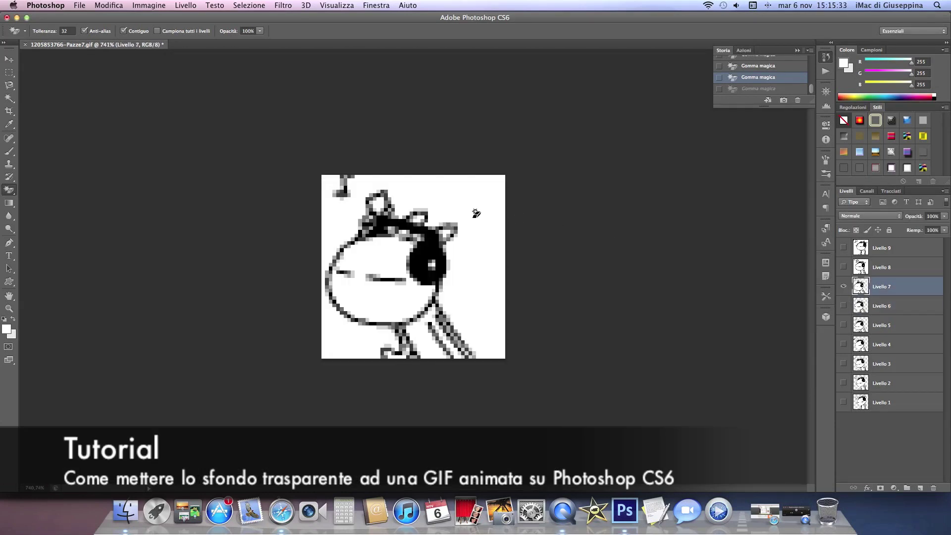
left_click(476, 213)
- Erase the white backgrounds and star interiors on Livello 8 and Livello 9
left_click(843, 286)
left_click(843, 267)
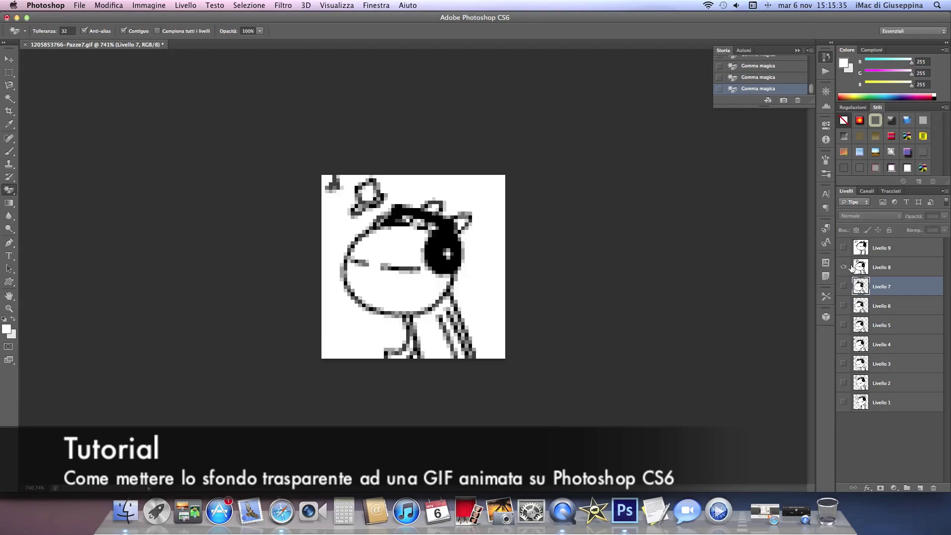
left_click(886, 267)
left_click(475, 236)
left_click(367, 192)
left_click(843, 267)
left_click(843, 248)
left_click(881, 248)
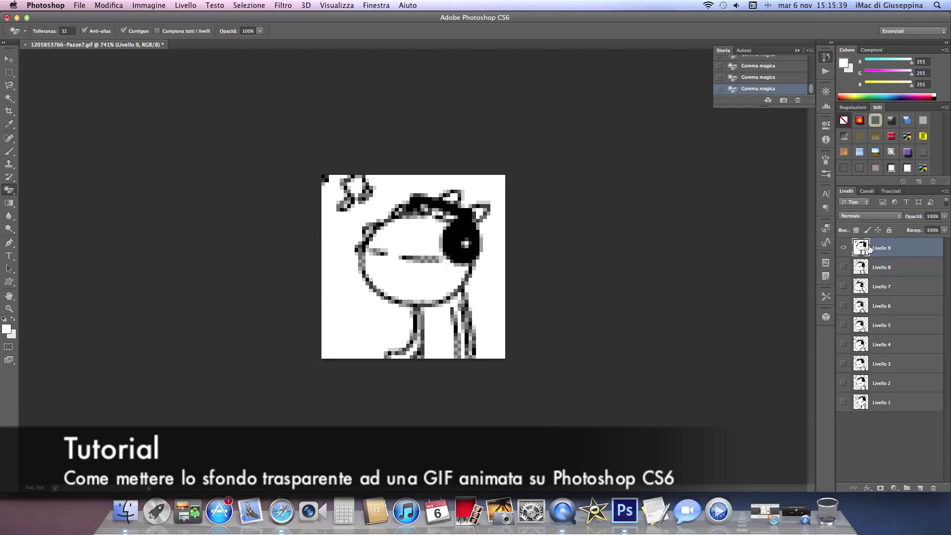
left_click(390, 191)
left_click(357, 182)
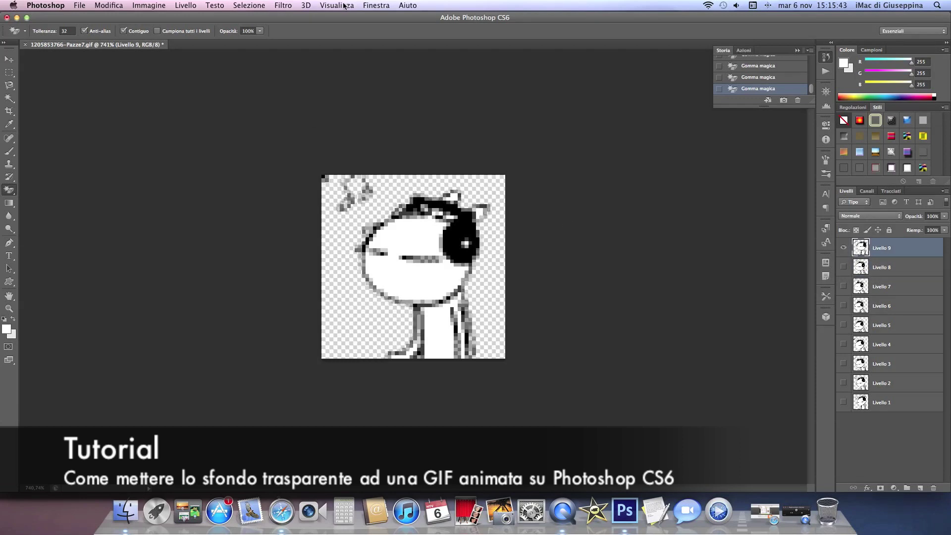
- Reopen the Timeline and delete frames, confirming with Sì, until only frame 1 remains
left_click(321, 5)
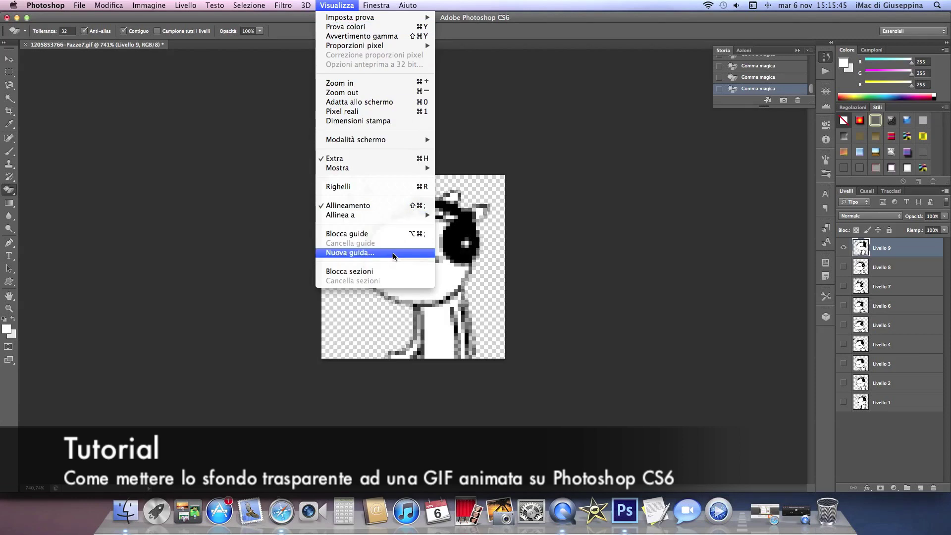
mouse_move(376, 5)
left_click(391, 290)
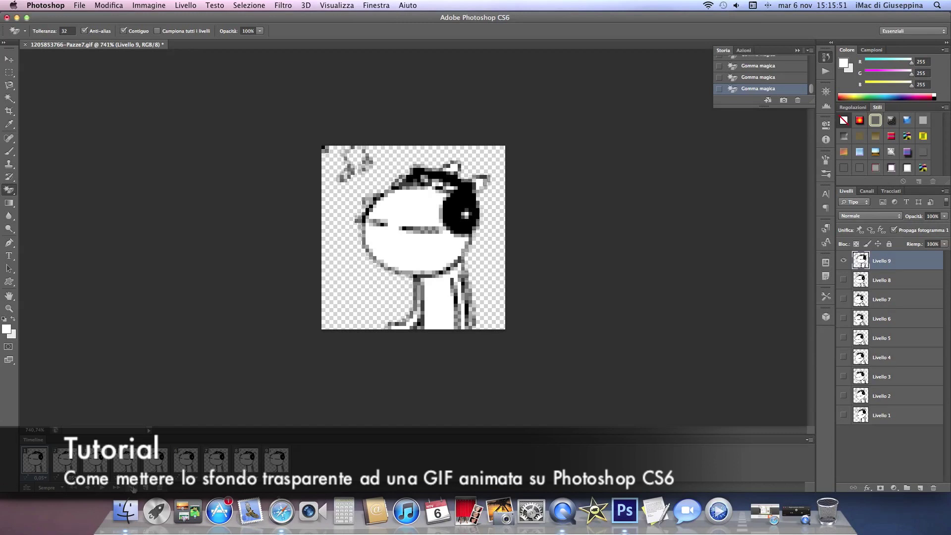
left_click(155, 488)
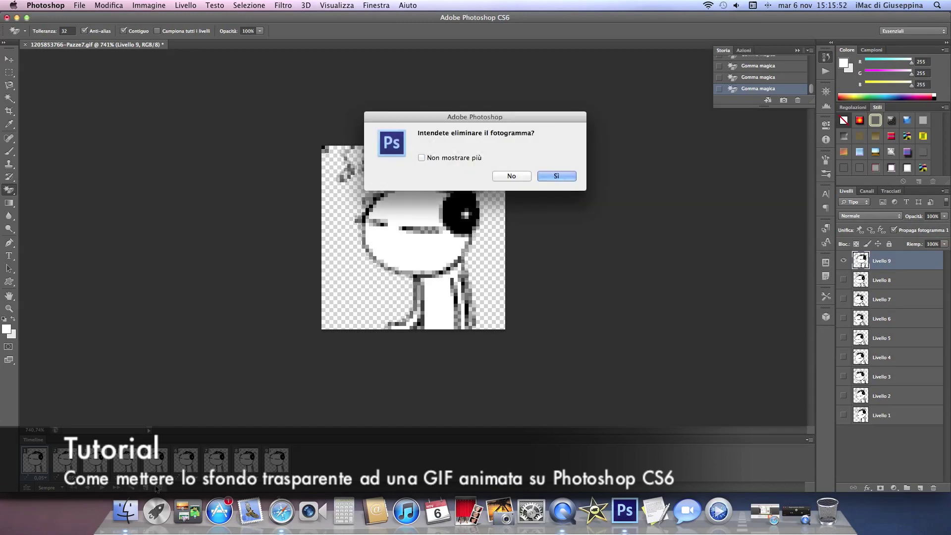
left_click(557, 178)
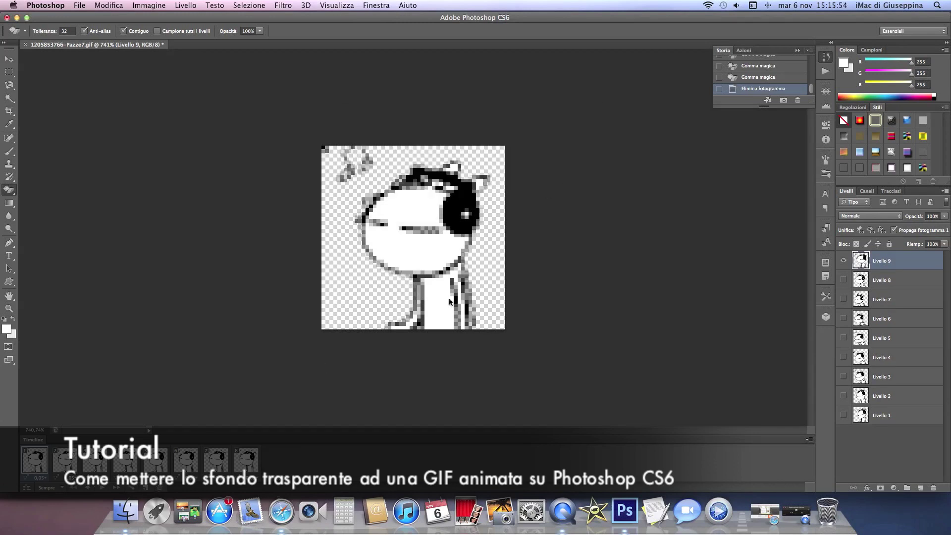
left_click(164, 488)
left_click(164, 489)
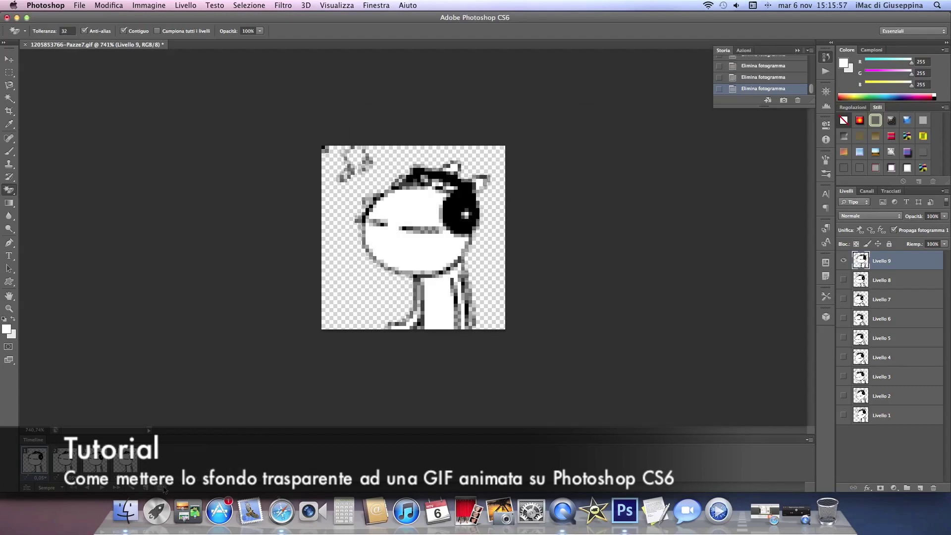
left_click(163, 489)
left_click(164, 489)
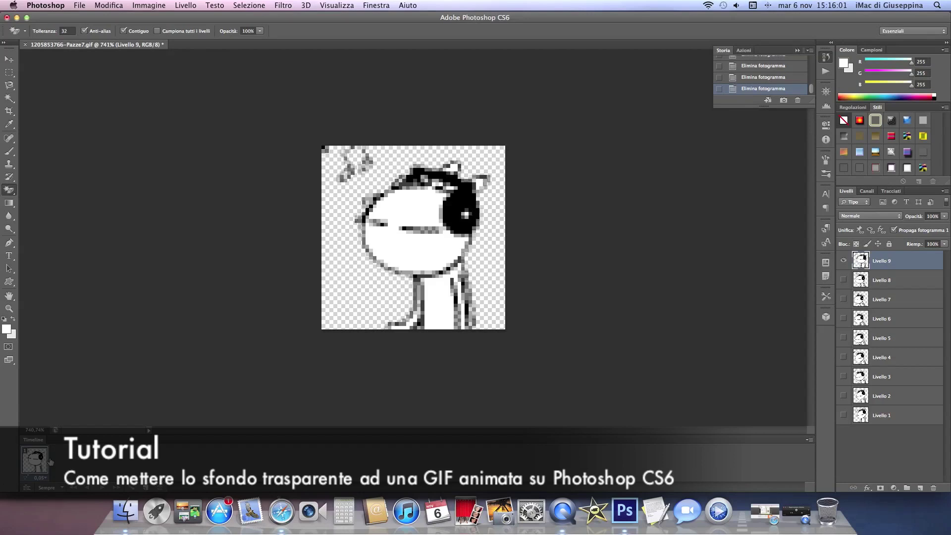
- Hide the Timeline, show only Livello 1, and Magic-Erase its white background
left_click(369, 6)
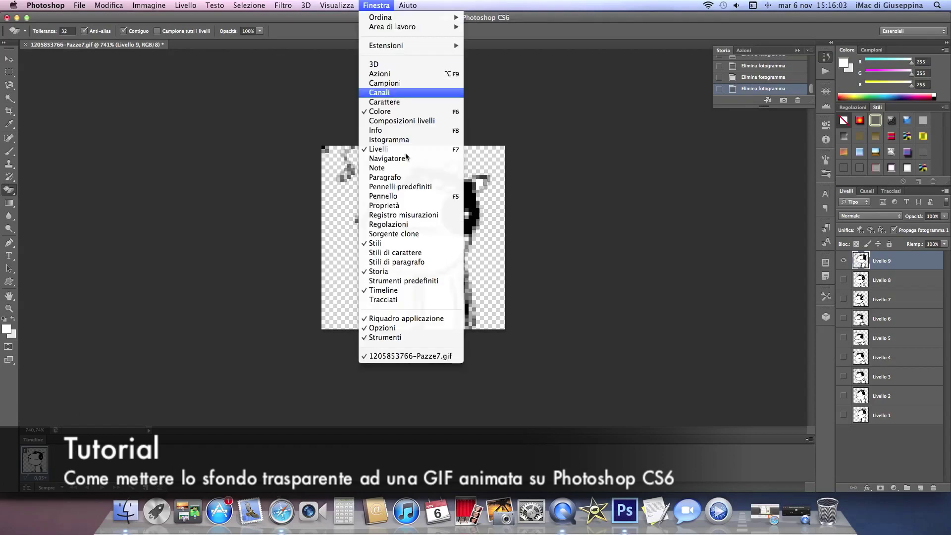
left_click(397, 351)
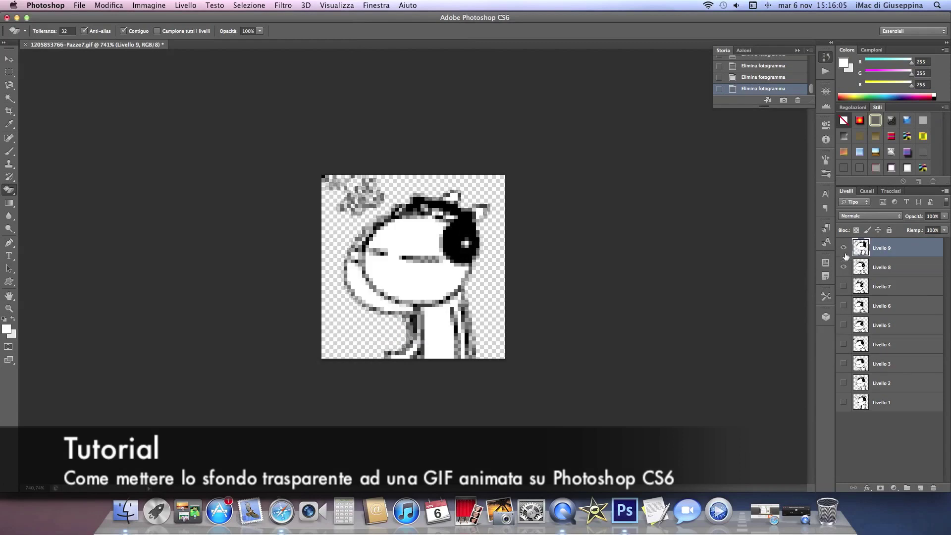
left_click(844, 249)
left_click(844, 402)
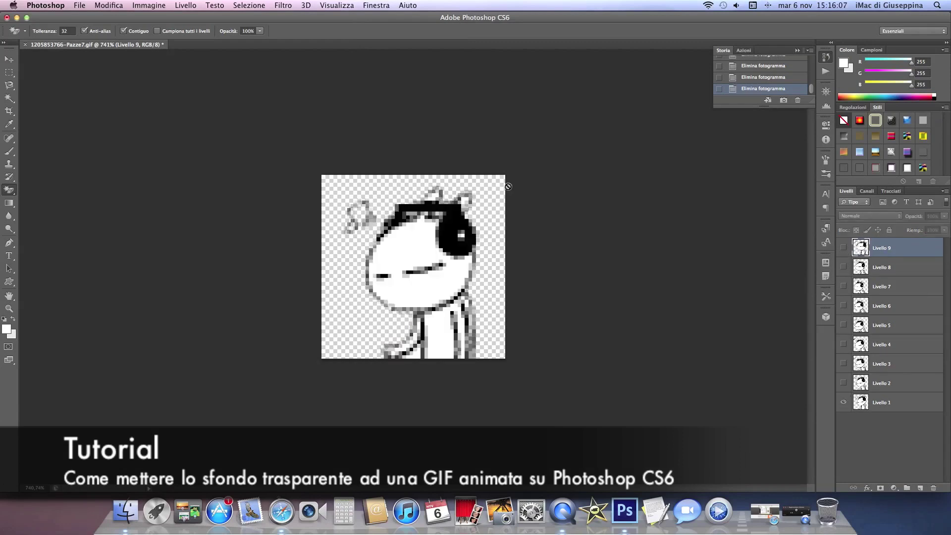
left_click(352, 7)
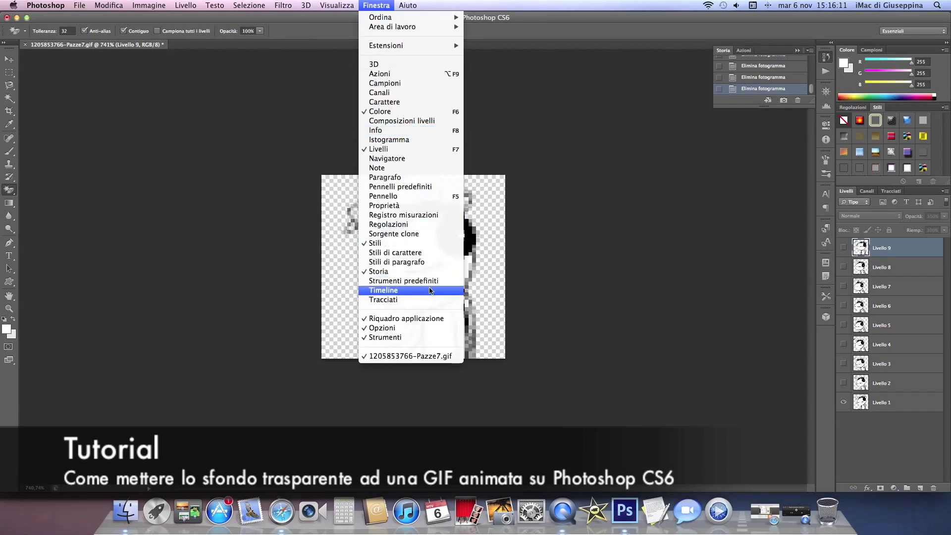
left_click(391, 291)
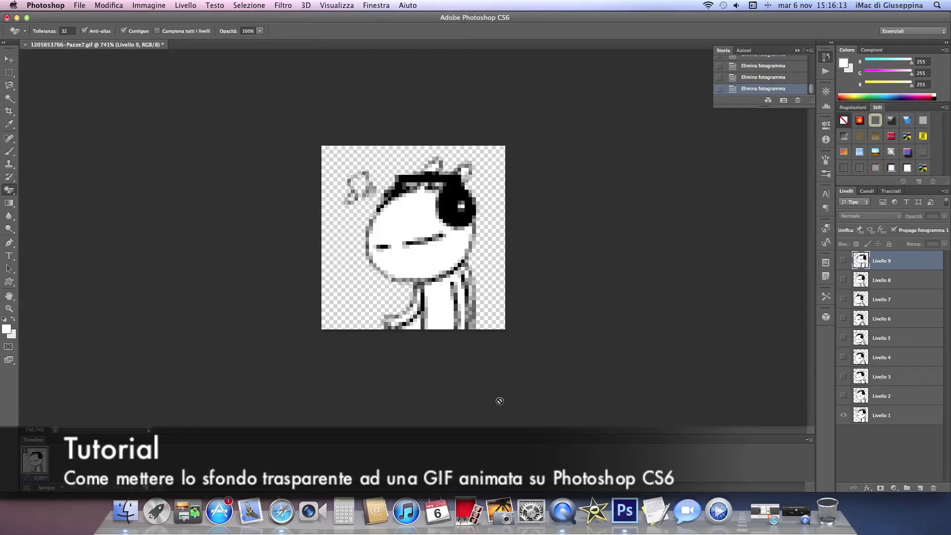
left_click(911, 419)
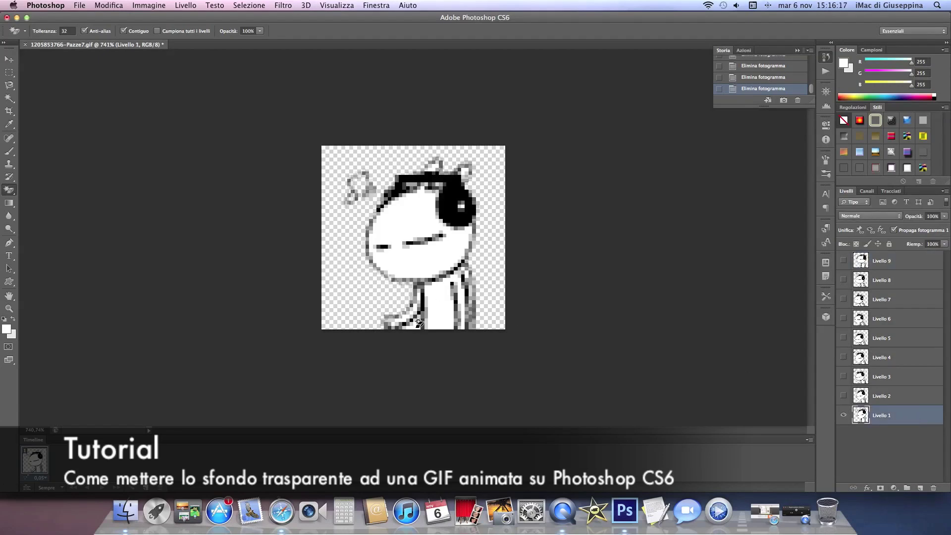
left_click(388, 5)
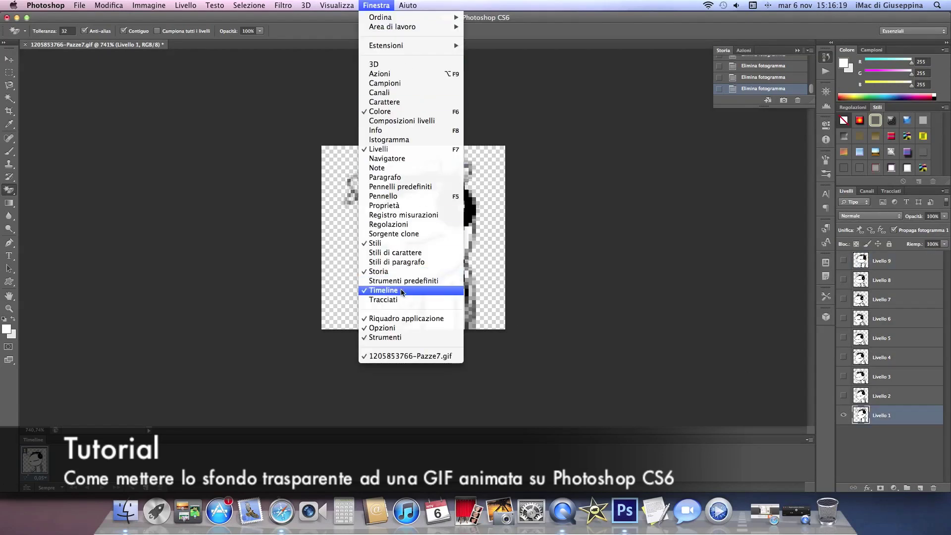
left_click(391, 291)
left_click(419, 346)
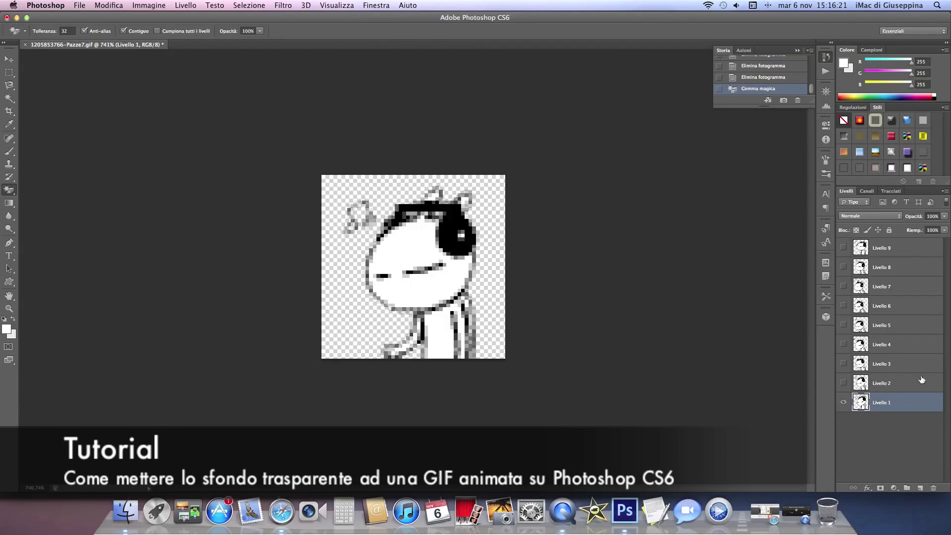
- Magic-Erase the remaining white on Livello 2 and Livello 3
left_click(855, 390)
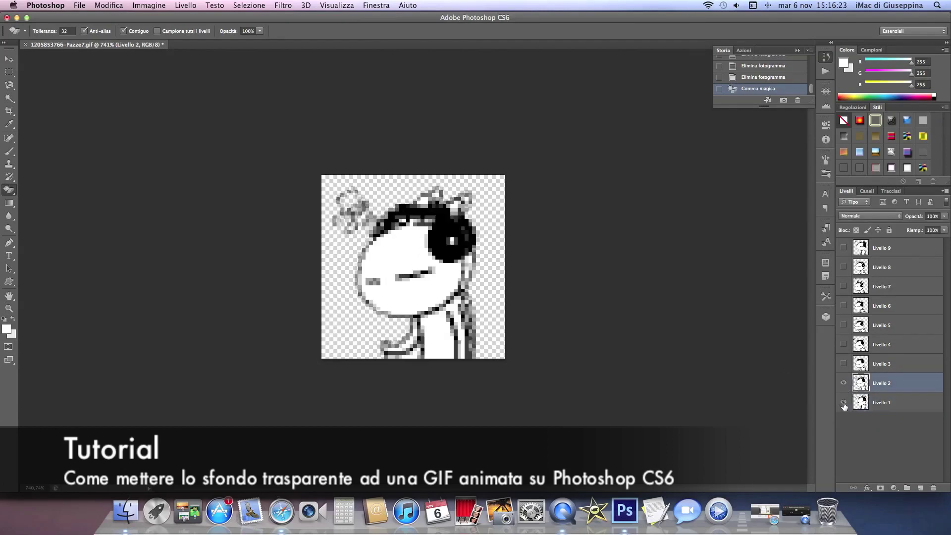
left_click(843, 402)
left_click(414, 348)
left_click(843, 383)
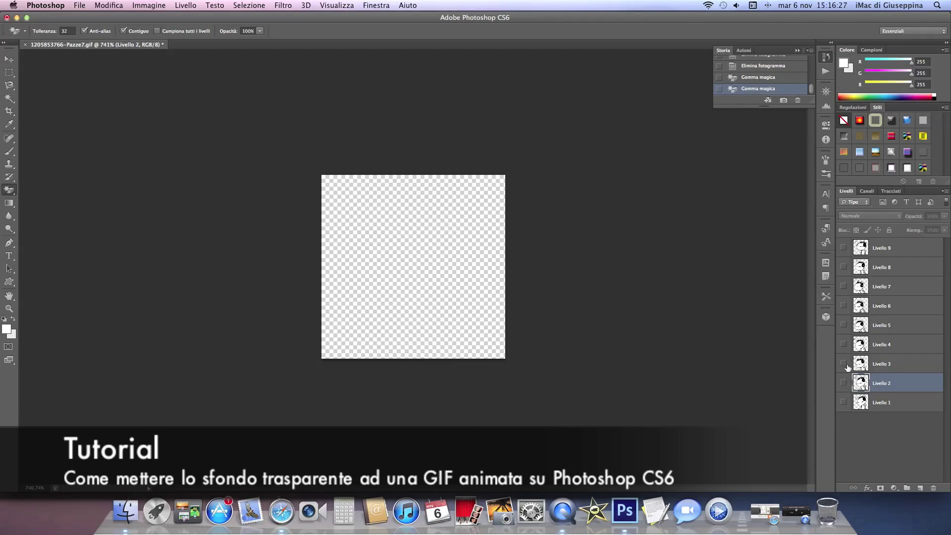
left_click(843, 363)
left_click(413, 349)
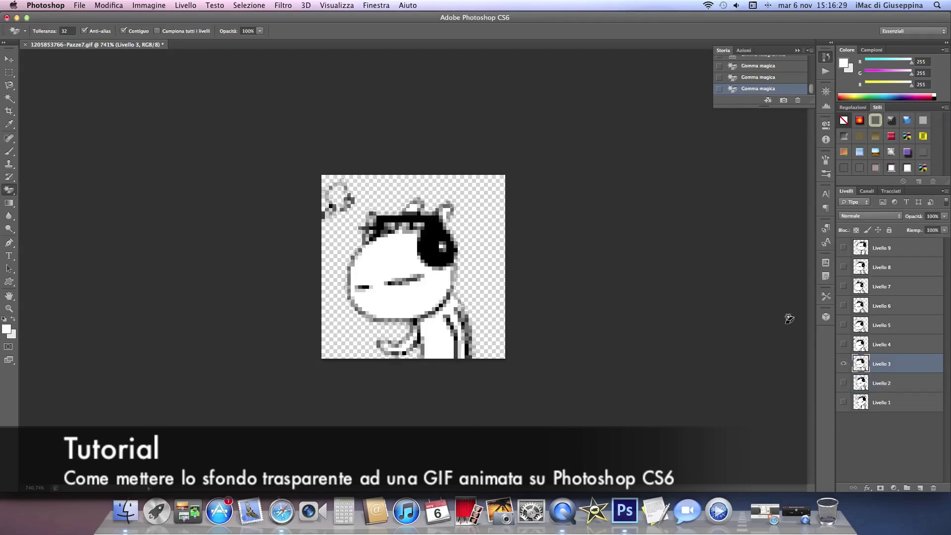
- Step through Livello 4, 5 and 6, showing each frame alone
left_click(877, 345)
left_click(843, 344)
left_click(844, 363)
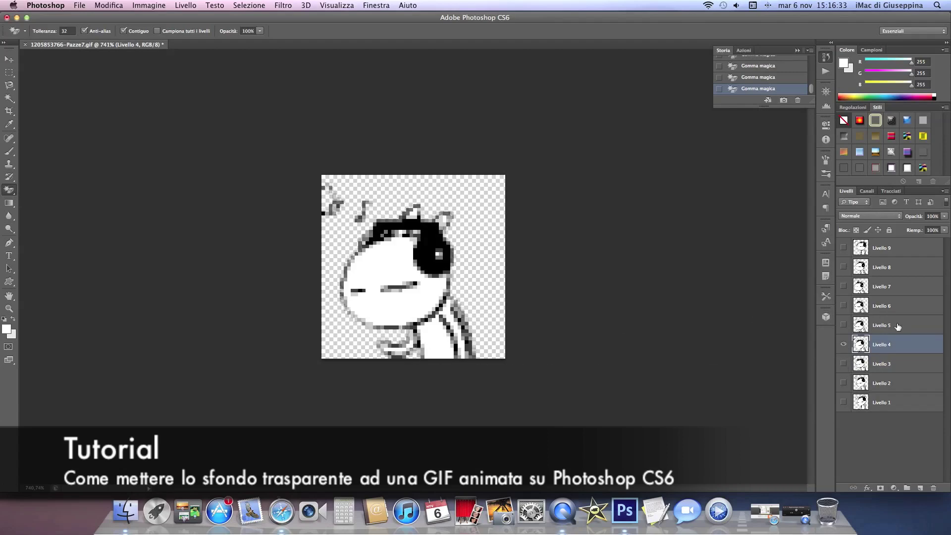
left_click(877, 325)
left_click(843, 325)
left_click(843, 344)
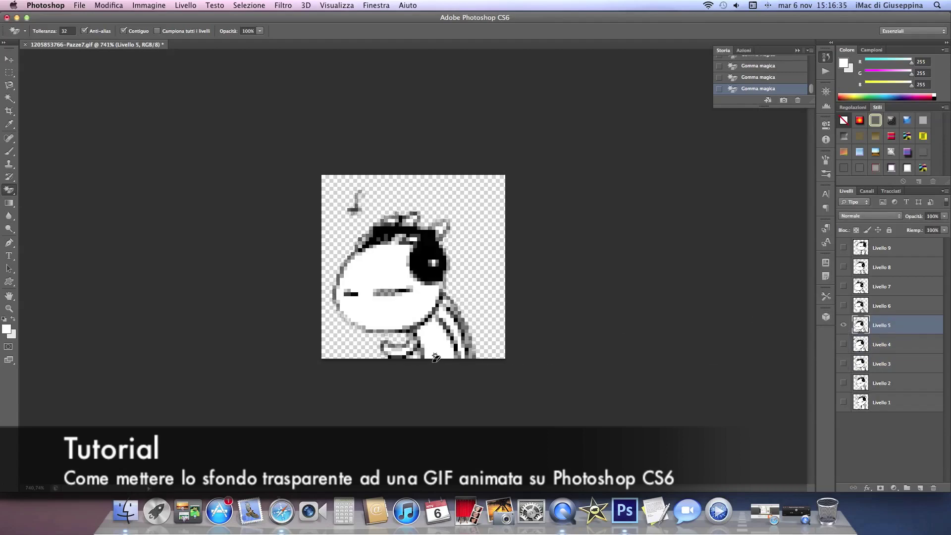
left_click(882, 306)
left_click(843, 305)
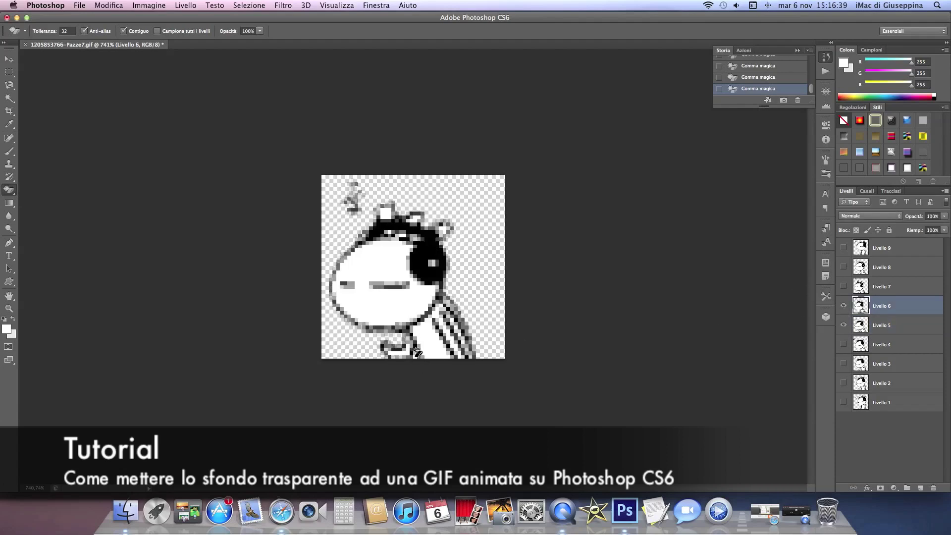
left_click(843, 325)
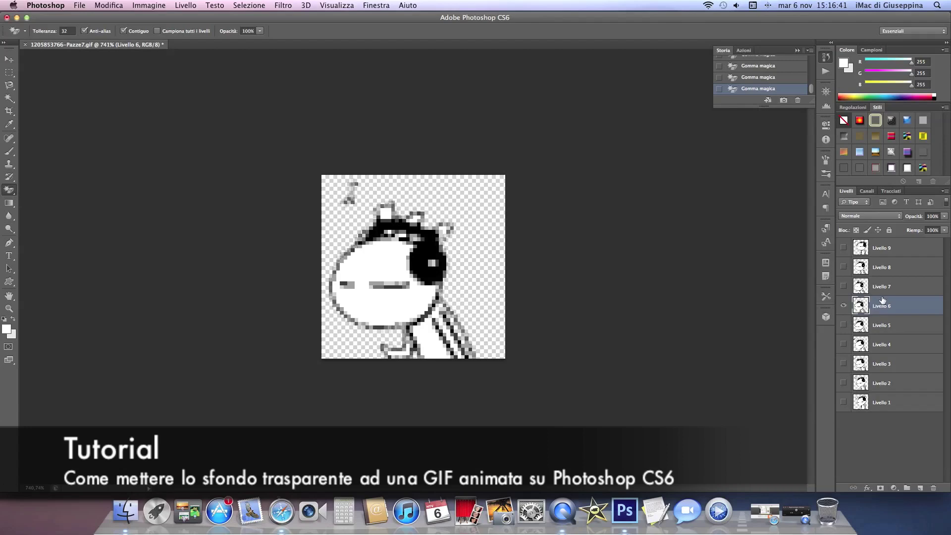
- Check Livello 7, 8 and 9 individually, then show and select Livello 1 alone
left_click(883, 287)
left_click(844, 290)
left_click(843, 306)
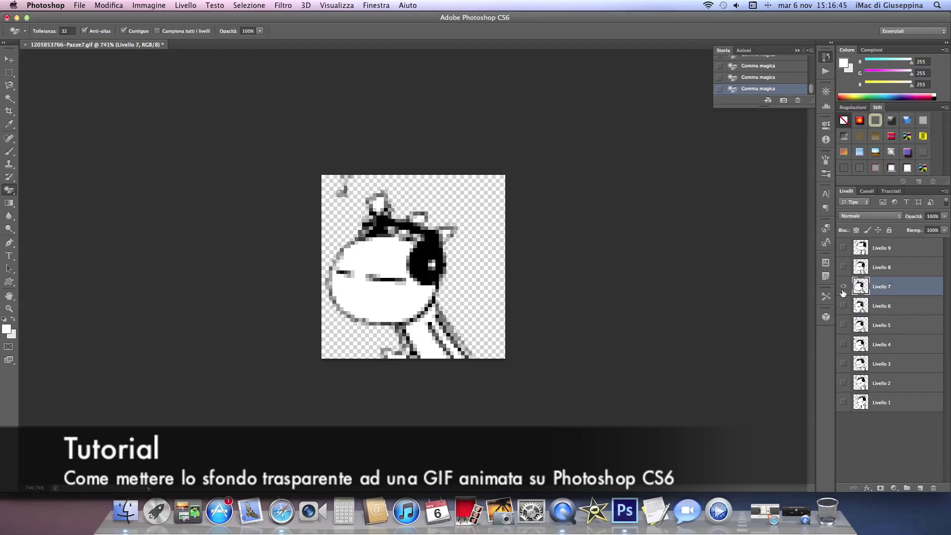
left_click(844, 287)
left_click(844, 267)
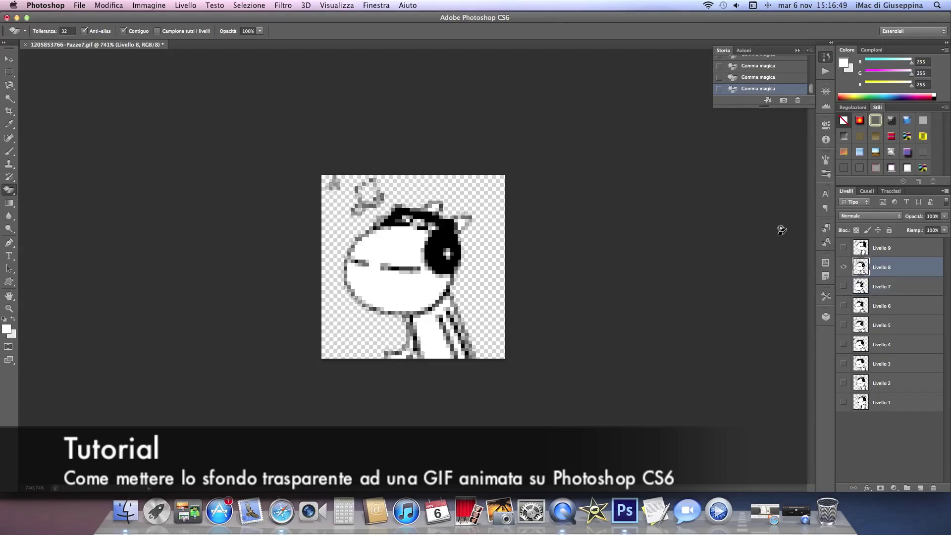
left_click(844, 267)
left_click(844, 248)
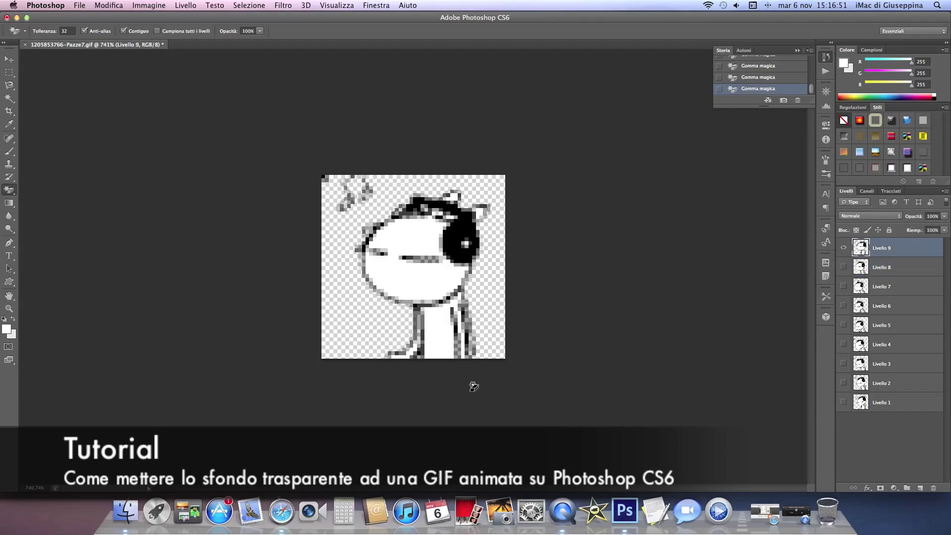
left_click(844, 248)
left_click(897, 406)
left_click(843, 402)
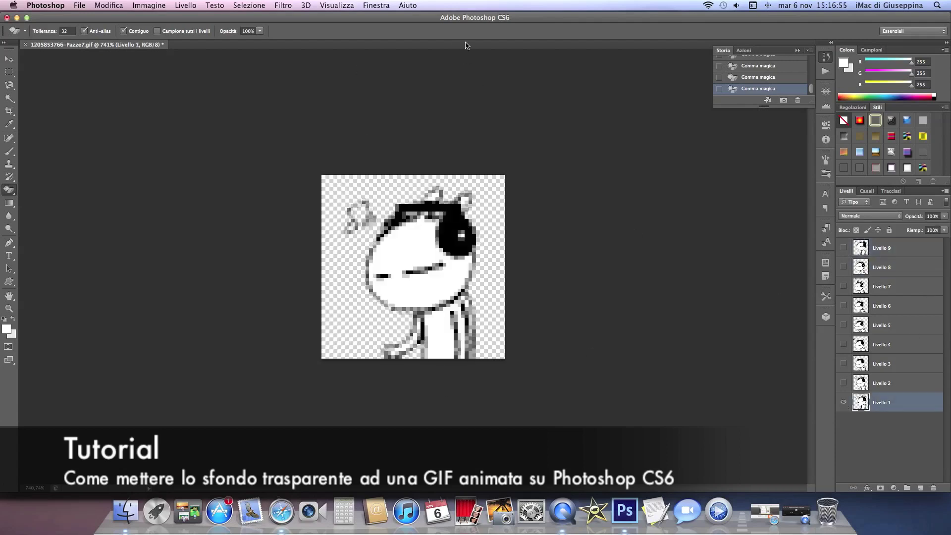
- Use Crea fotogrammi dai livelli in the Timeline to build nine frames, then play them
left_click(372, 8)
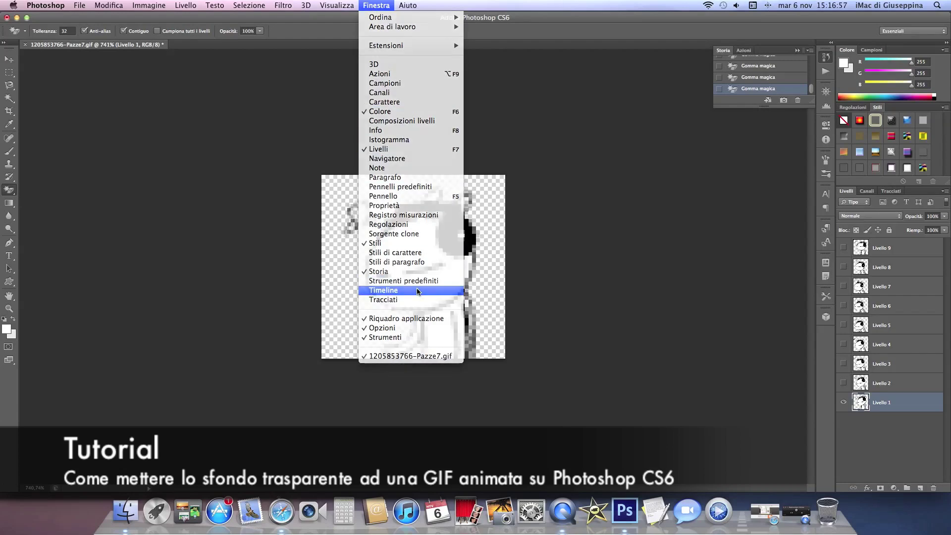
left_click(420, 283)
left_click(810, 440)
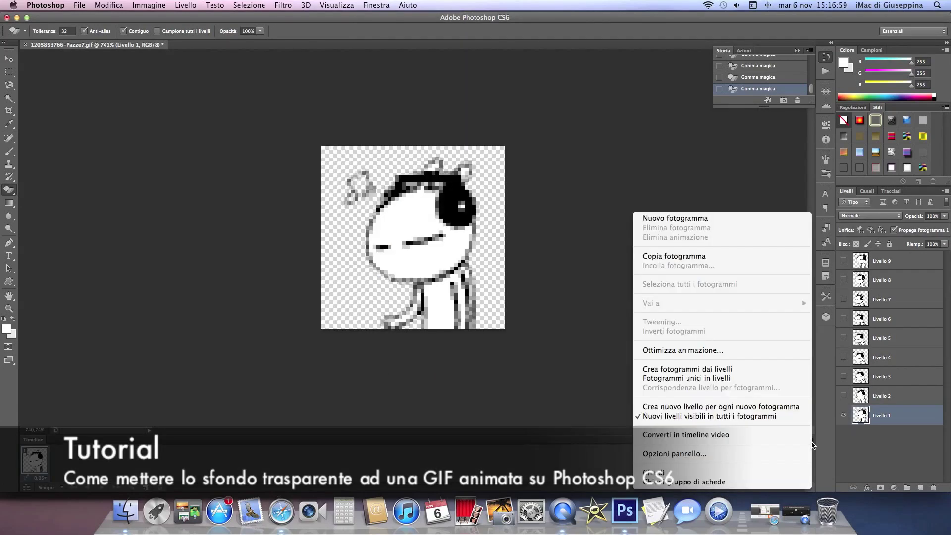
left_click(757, 363)
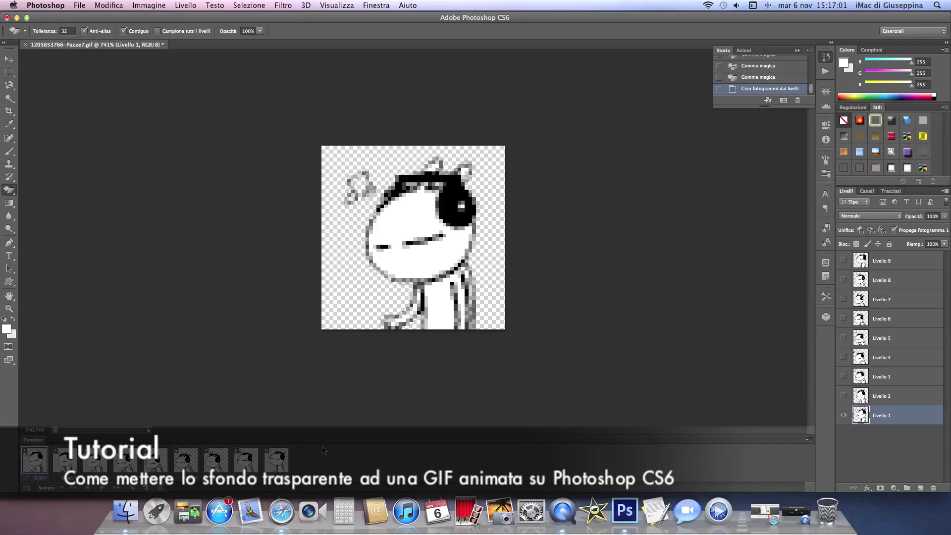
left_click(106, 488)
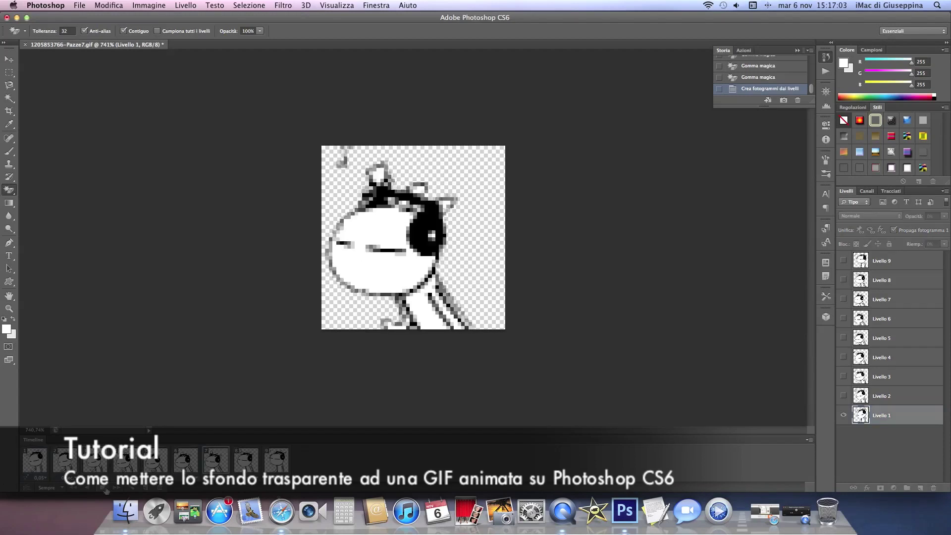
left_click(79, 6)
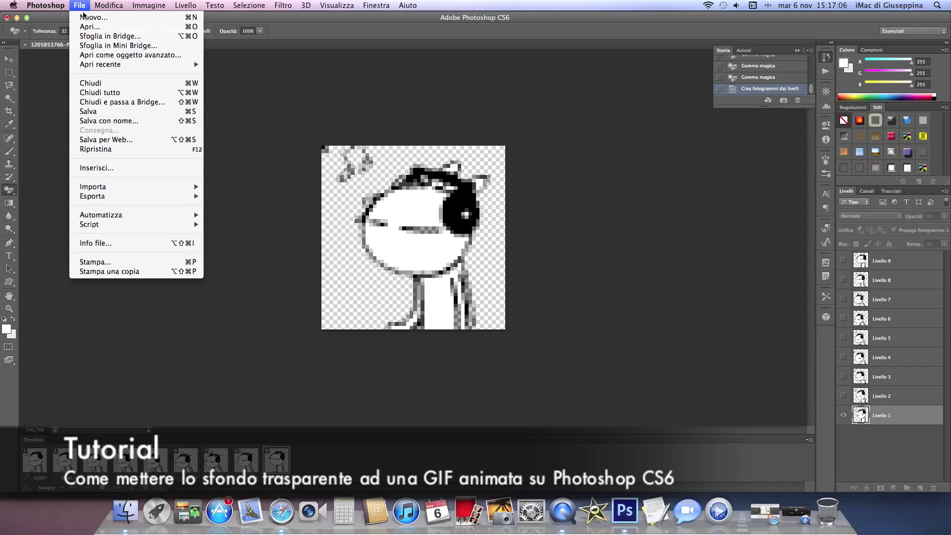
left_click(126, 139)
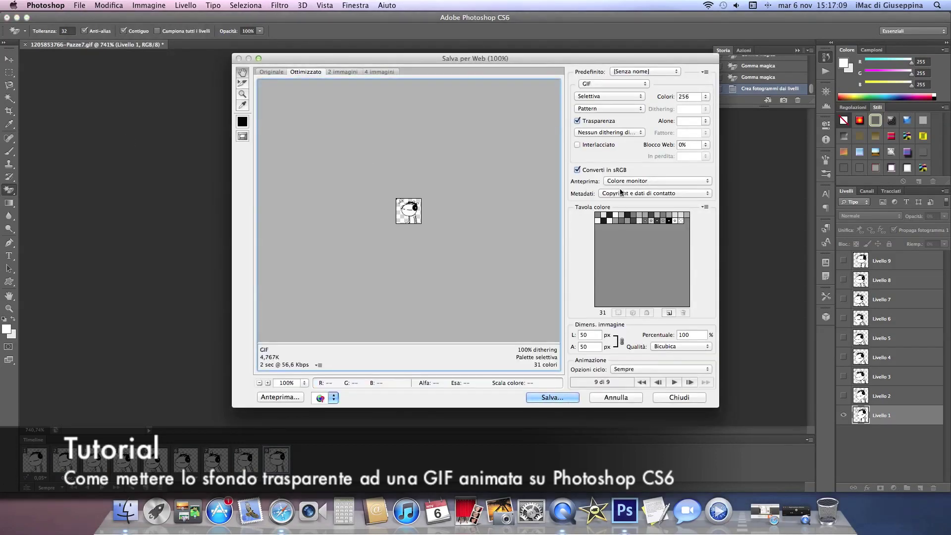
left_click(619, 109)
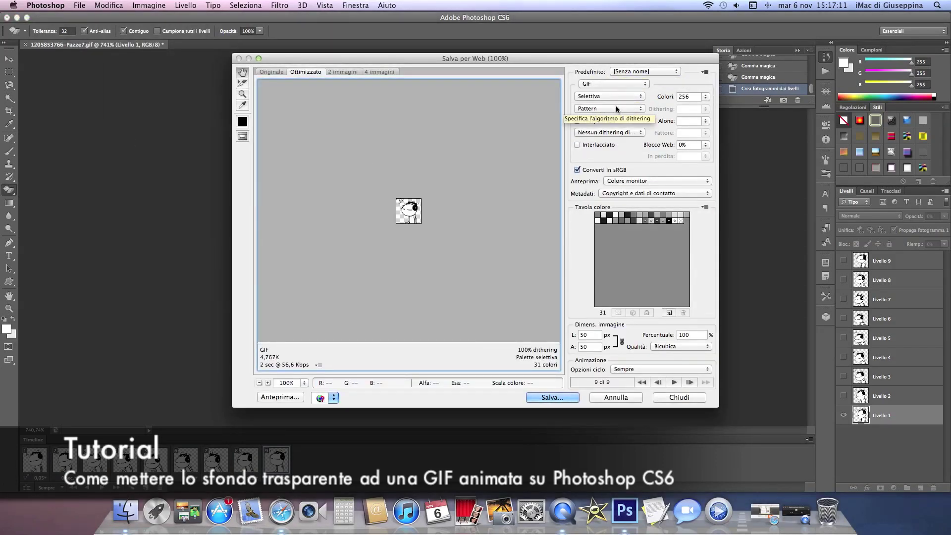
left_click(628, 111)
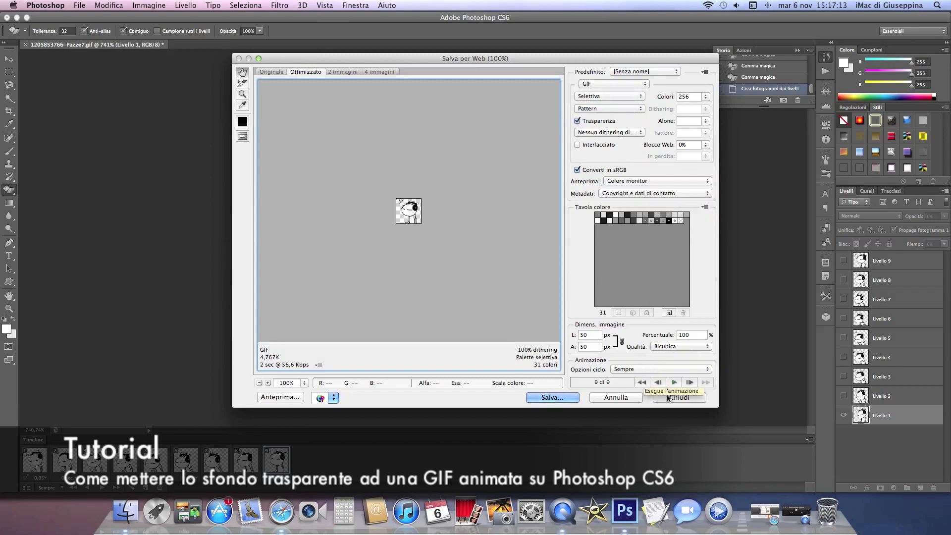
left_click(553, 397)
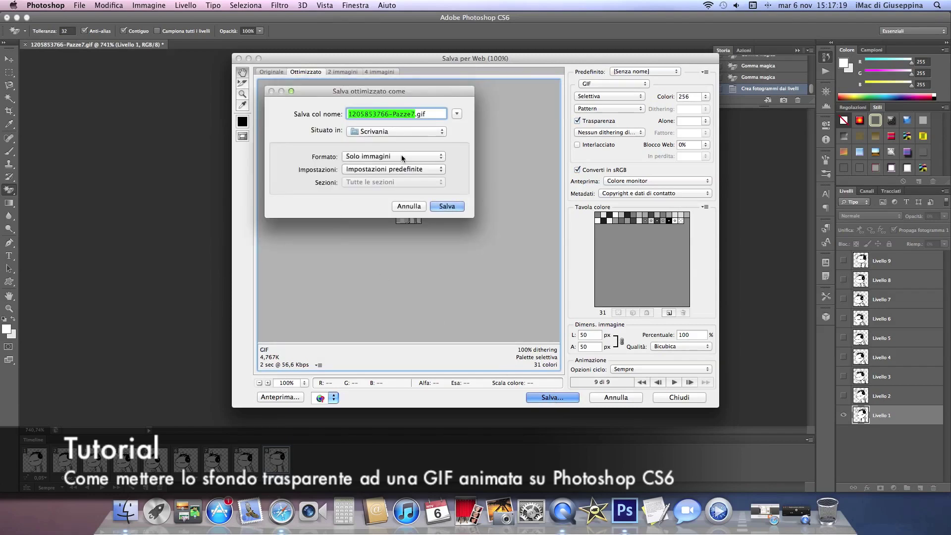
left_click(443, 206)
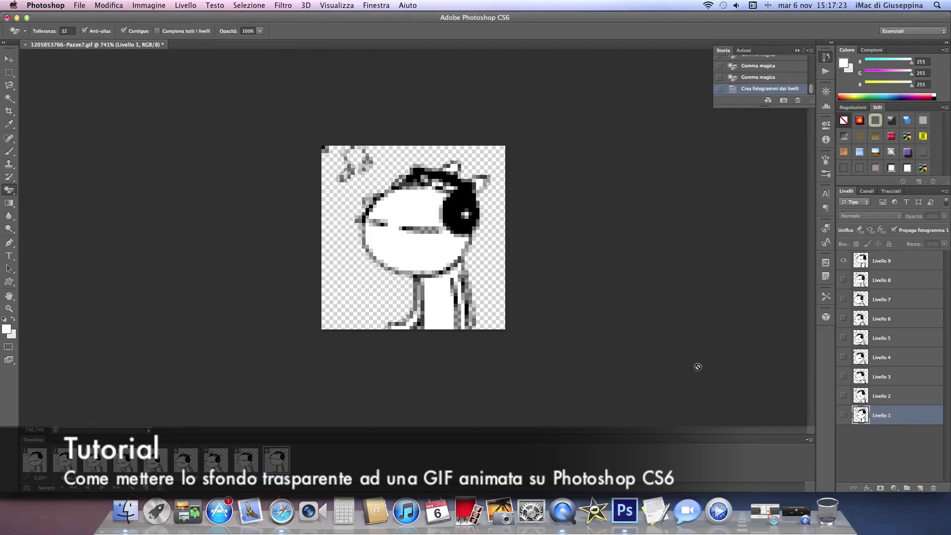
left_click(567, 506)
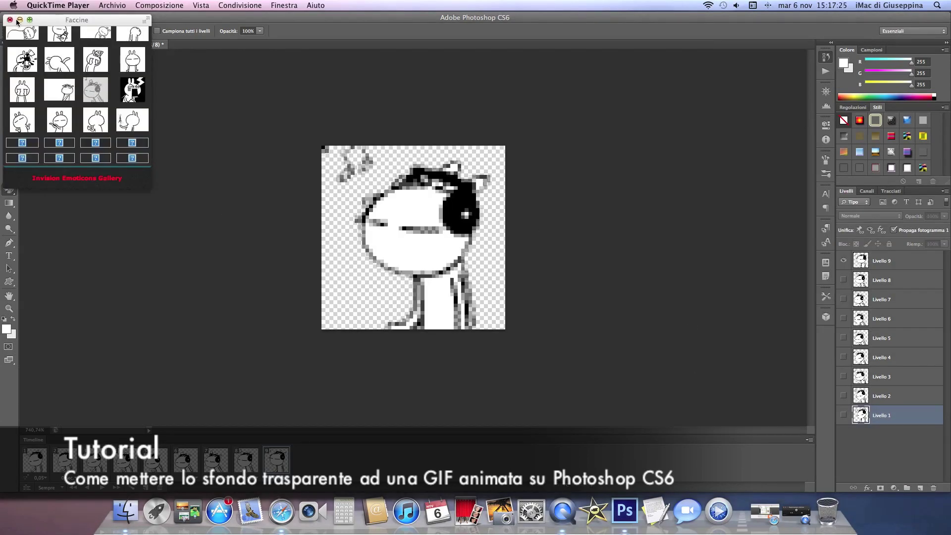
left_click(10, 19)
left_click(565, 501)
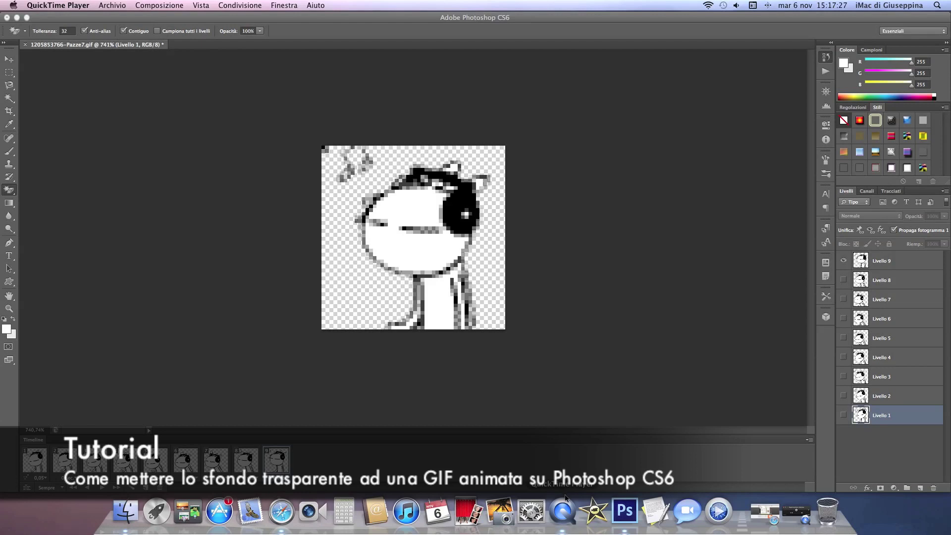
left_click(126, 6)
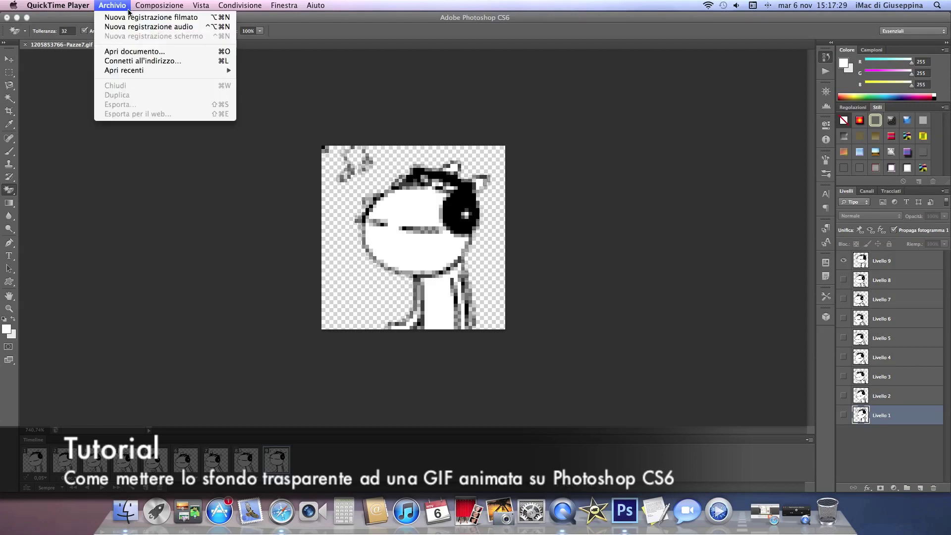
left_click(109, 6)
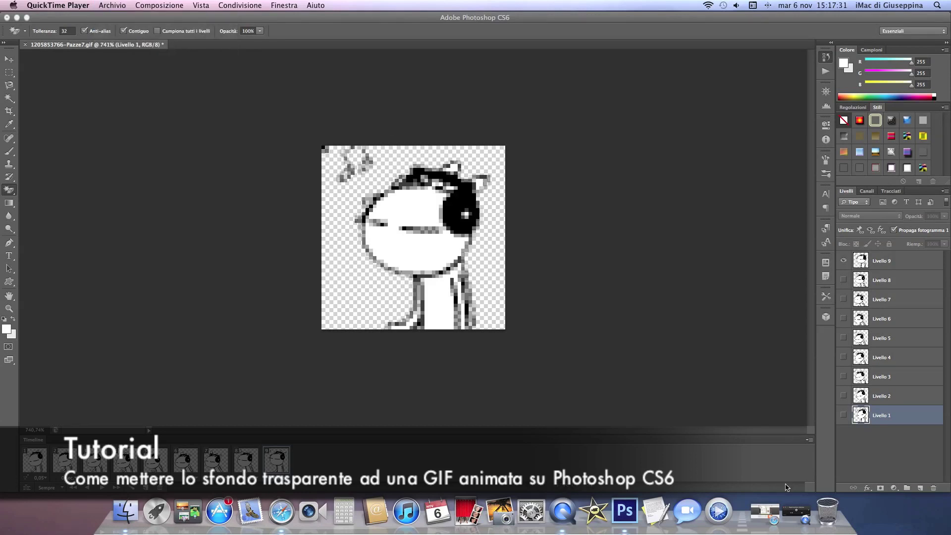